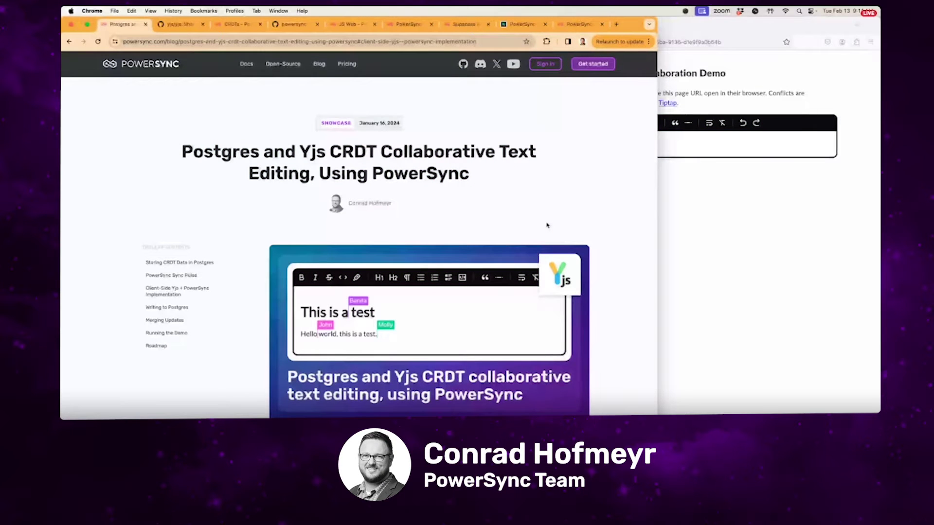
Step: Highlight parts of the Postgres and Yjs blog post title, then clear the selection
{"action": "scroll", "coordinate": [540, 229], "scroll_direction": "down", "scroll_amount": 1}
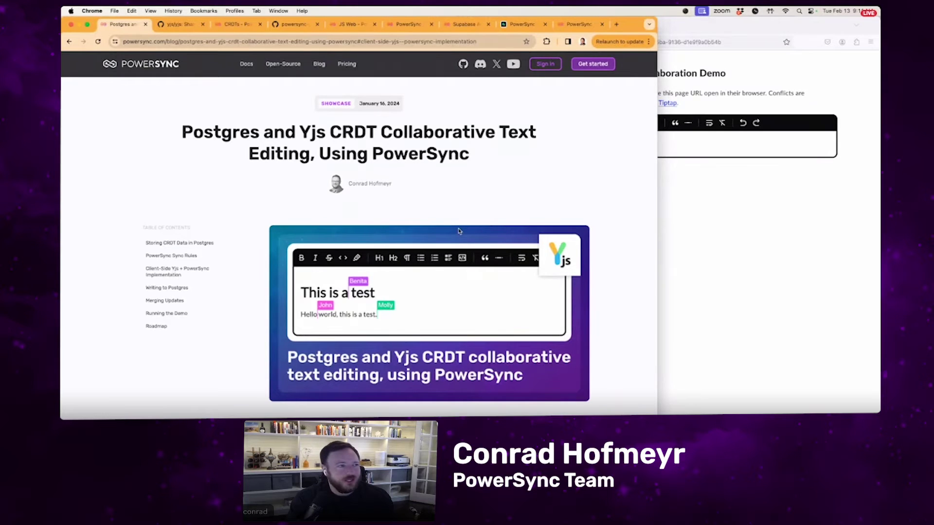
{"action": "left_click_drag", "start_coordinate": [440, 155], "coordinate": [261, 132]}
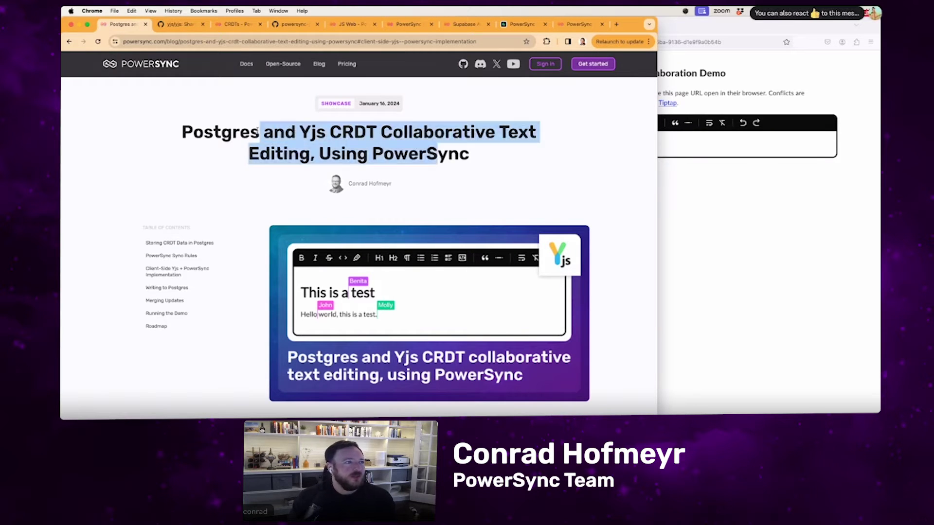
{"action": "left_click", "coordinate": [219, 130]}
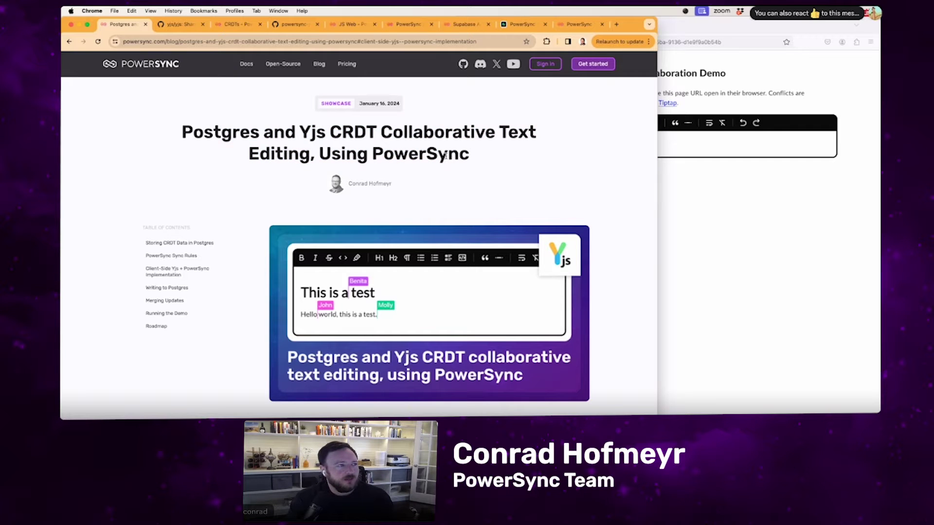
{"action": "left_click_drag", "start_coordinate": [418, 154], "coordinate": [366, 148]}
{"action": "left_click_drag", "start_coordinate": [220, 131], "coordinate": [452, 155]}
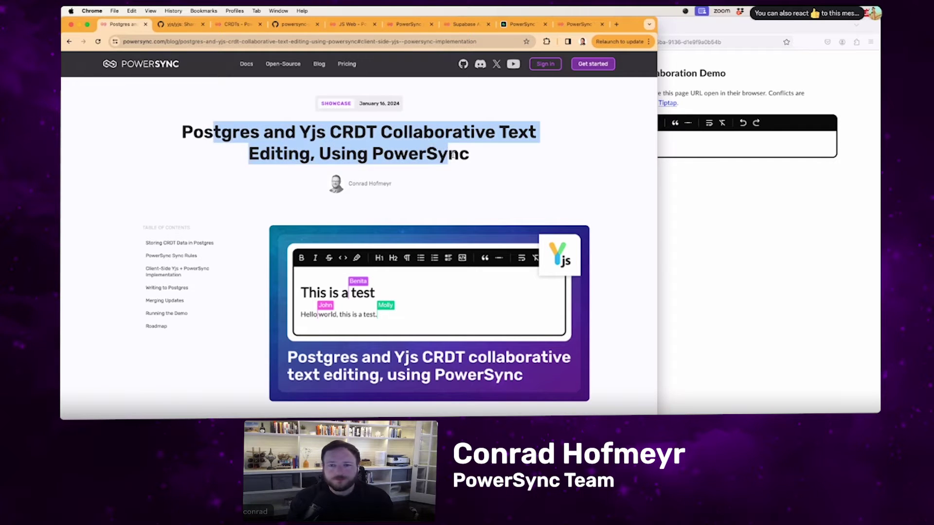
{"action": "left_click", "coordinate": [530, 208]}
Step: Scroll the blog post, then switch to the CRDTs docs page and on to the Yjs README
{"action": "scroll", "coordinate": [479, 201], "scroll_direction": "down", "scroll_amount": 1}
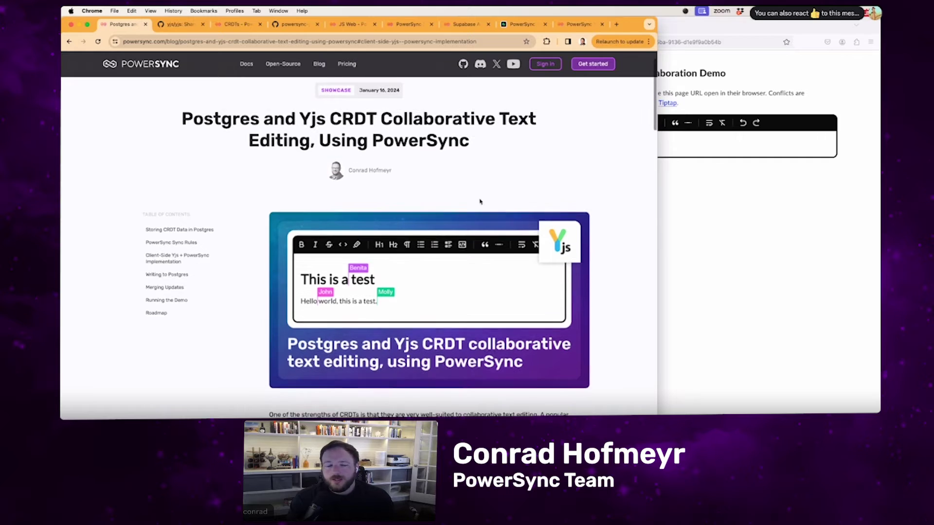
{"action": "scroll", "coordinate": [479, 201], "scroll_direction": "up", "scroll_amount": 2}
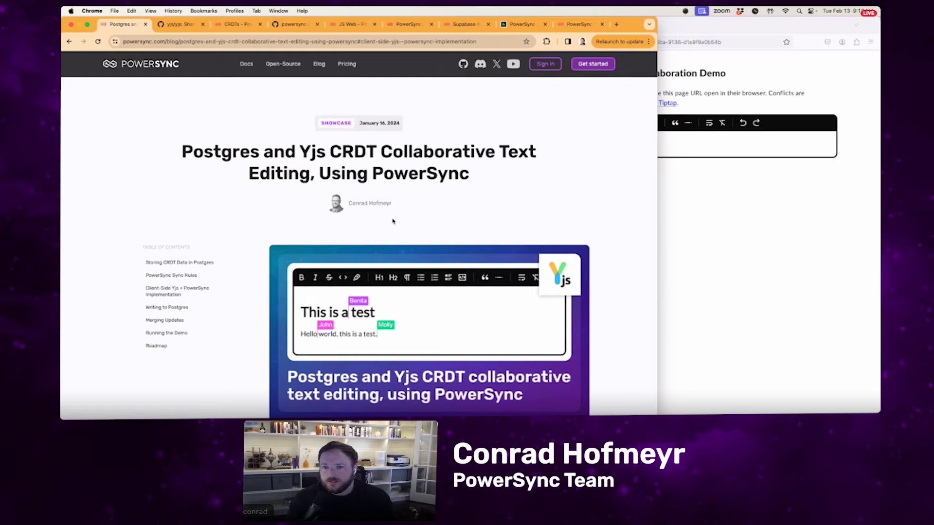
{"action": "scroll", "coordinate": [386, 222], "scroll_direction": "down", "scroll_amount": 3}
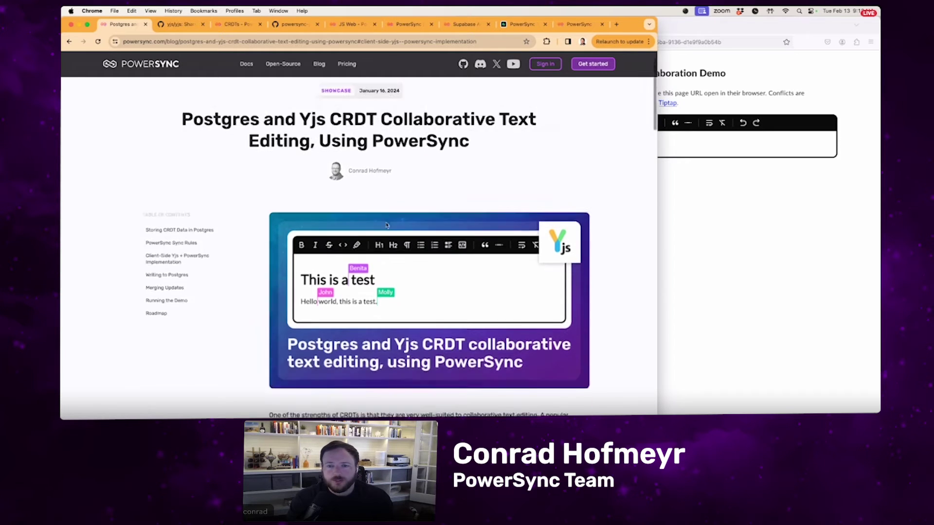
{"action": "scroll", "coordinate": [316, 223], "scroll_direction": "up", "scroll_amount": 3}
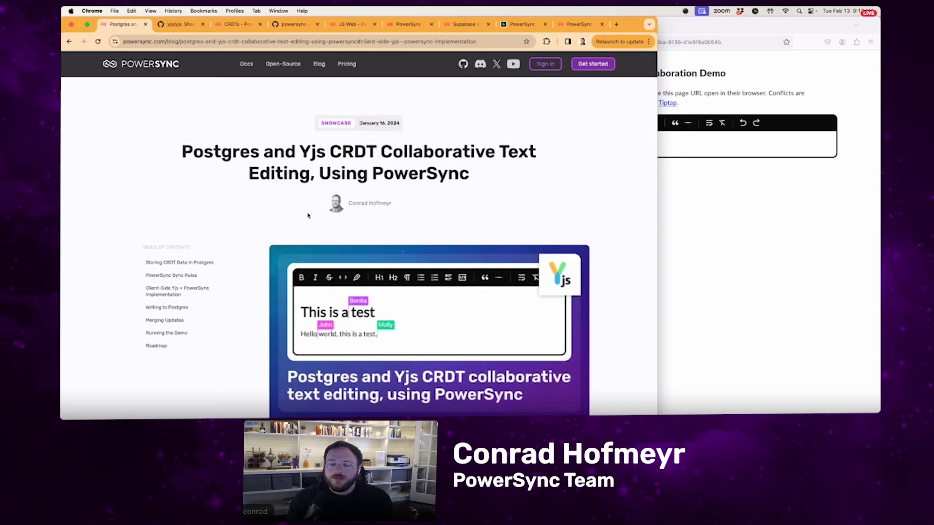
{"action": "scroll", "coordinate": [369, 241], "scroll_direction": "down", "scroll_amount": 1}
{"action": "scroll", "coordinate": [369, 242], "scroll_direction": "up", "scroll_amount": 1}
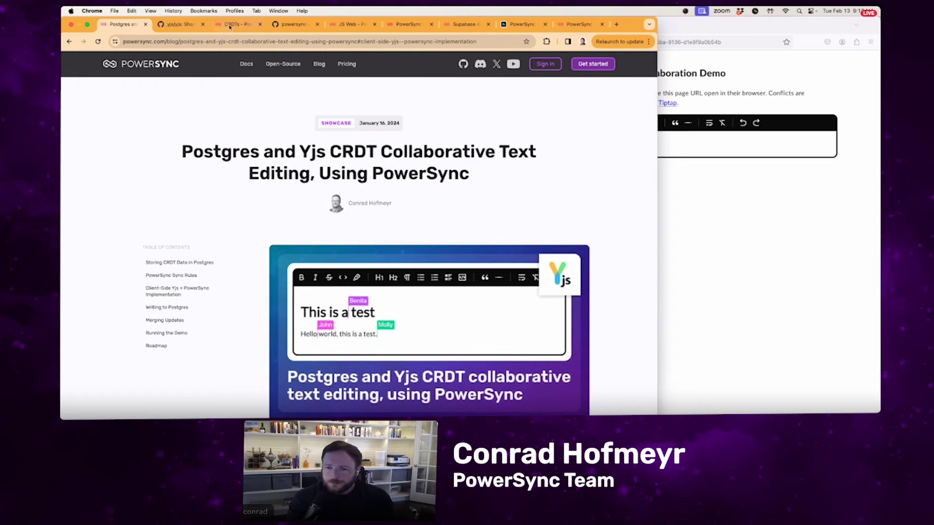
{"action": "left_click", "coordinate": [231, 24]}
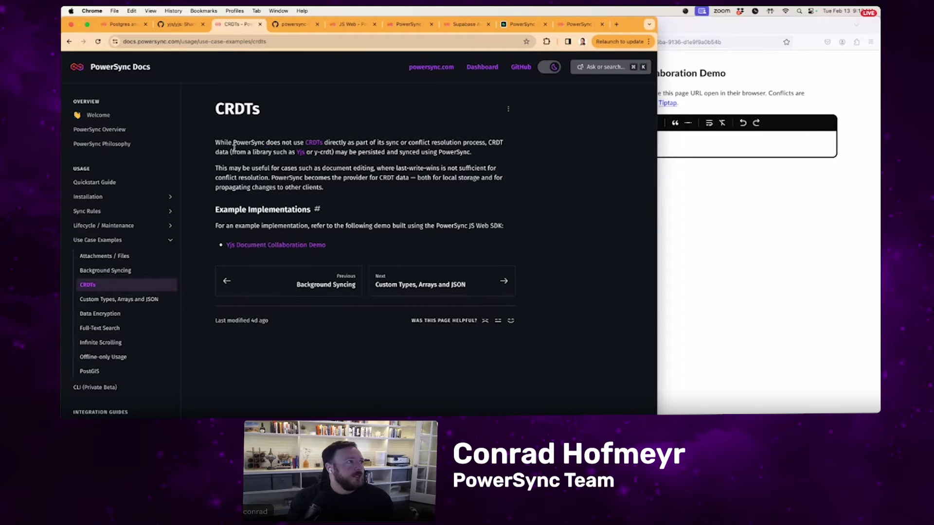
{"action": "left_click", "coordinate": [179, 27]}
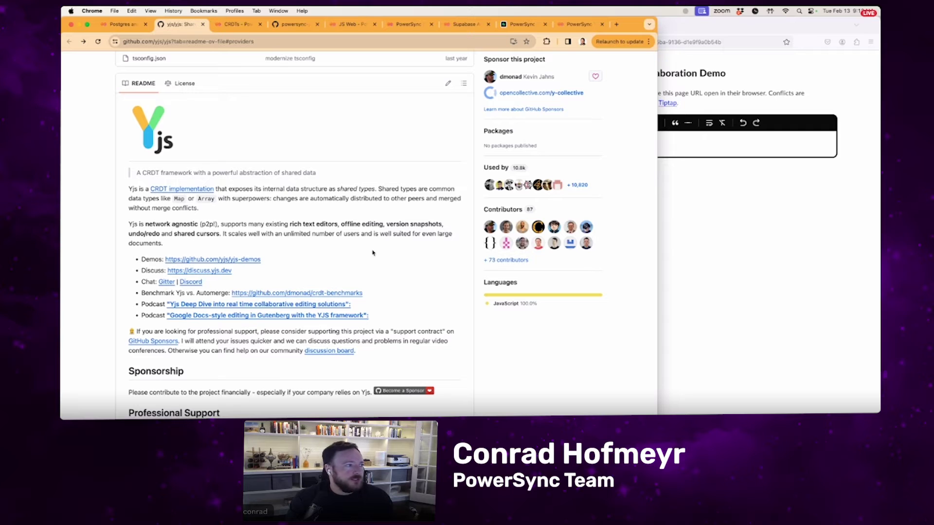
Step: Highlight the Yjs description paragraphs in the README, deselect, and return to the Postgres and Yjs post
{"action": "left_click_drag", "start_coordinate": [237, 173], "coordinate": [411, 261]}
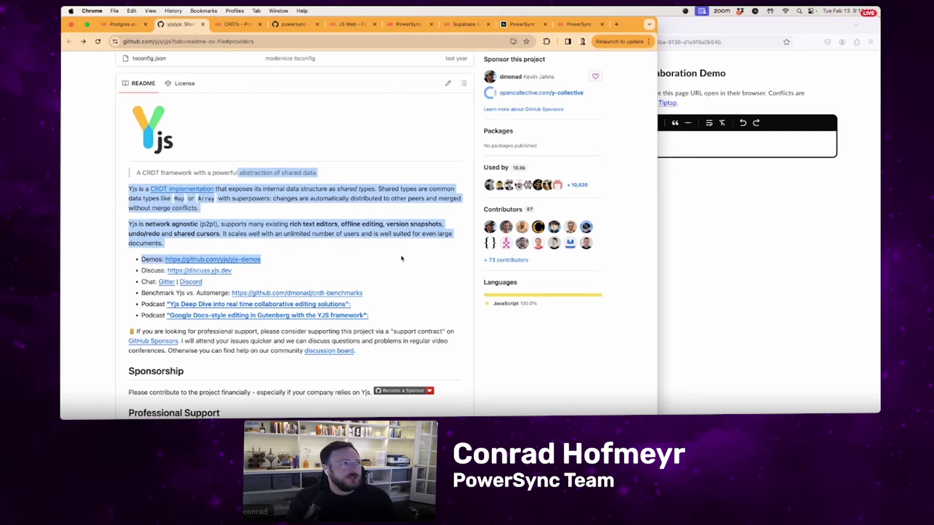
{"action": "left_click", "coordinate": [411, 262]}
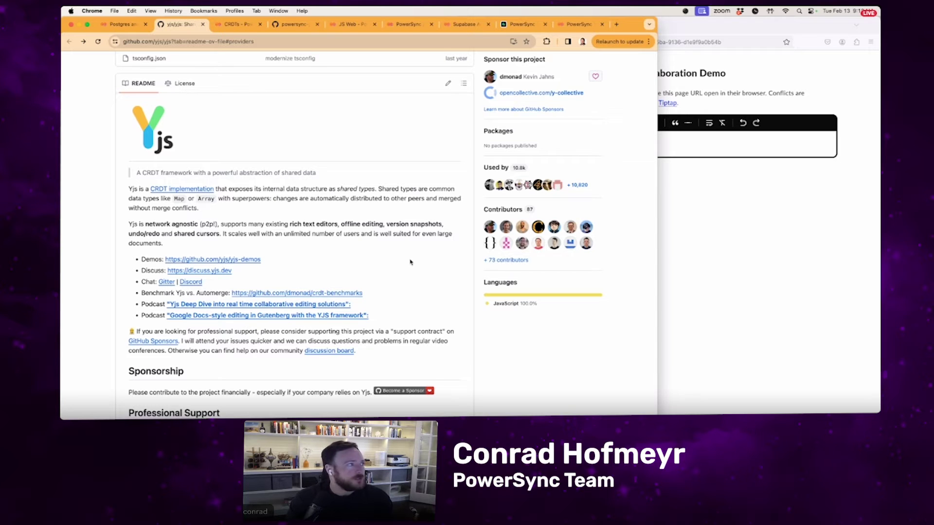
{"action": "left_click", "coordinate": [124, 24]}
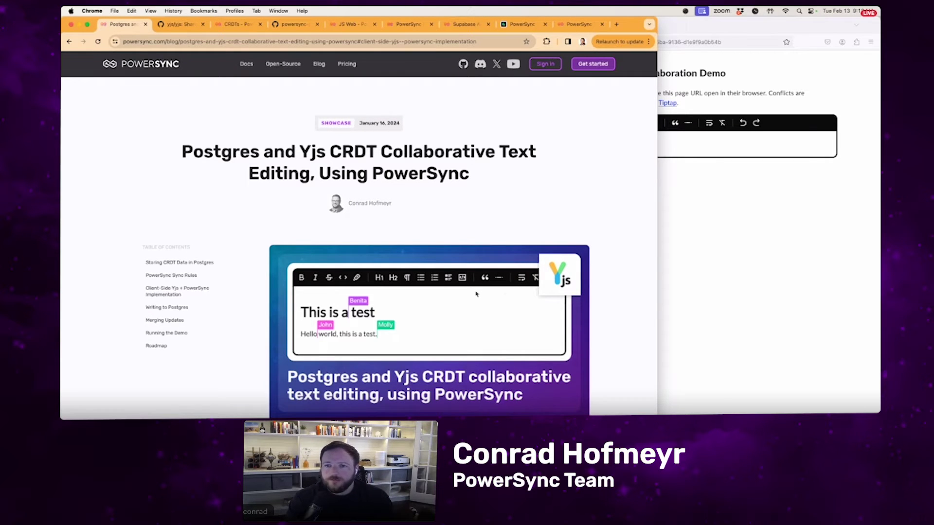
Step: Scroll down the Postgres and Yjs blog post to its introduction text
{"action": "scroll", "coordinate": [471, 298], "scroll_direction": "down", "scroll_amount": 1}
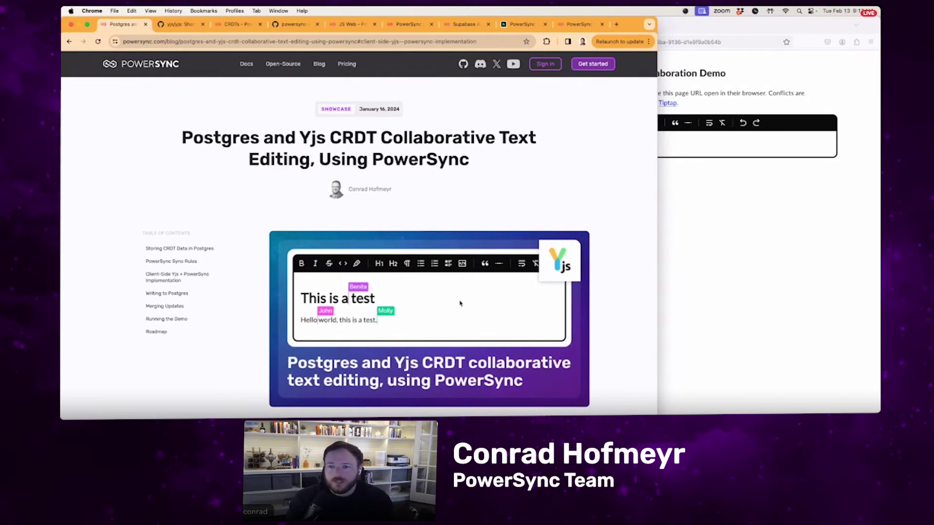
{"action": "scroll", "coordinate": [452, 305], "scroll_direction": "down", "scroll_amount": 5}
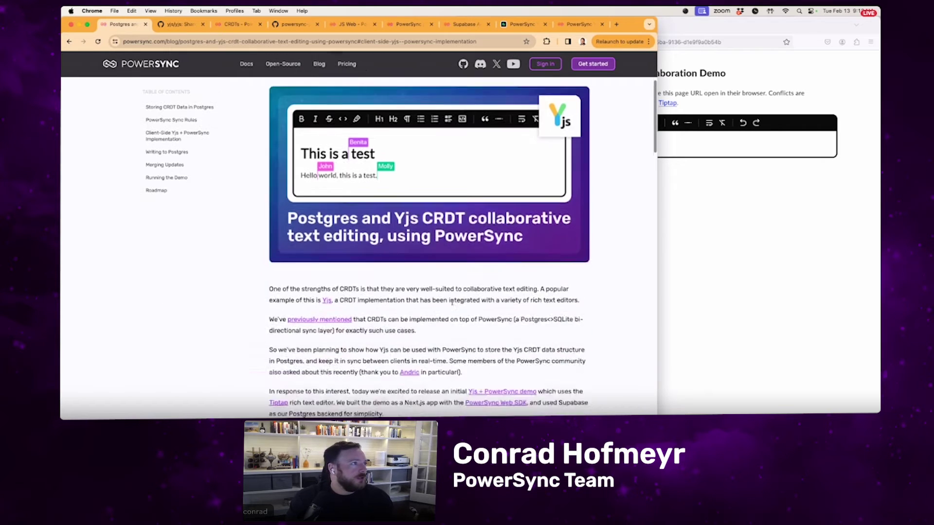
Step: Switch to the yjs-nextjs-supabase-text-collab demo and scroll through its file list and README setup steps
{"action": "left_click", "coordinate": [292, 24]}
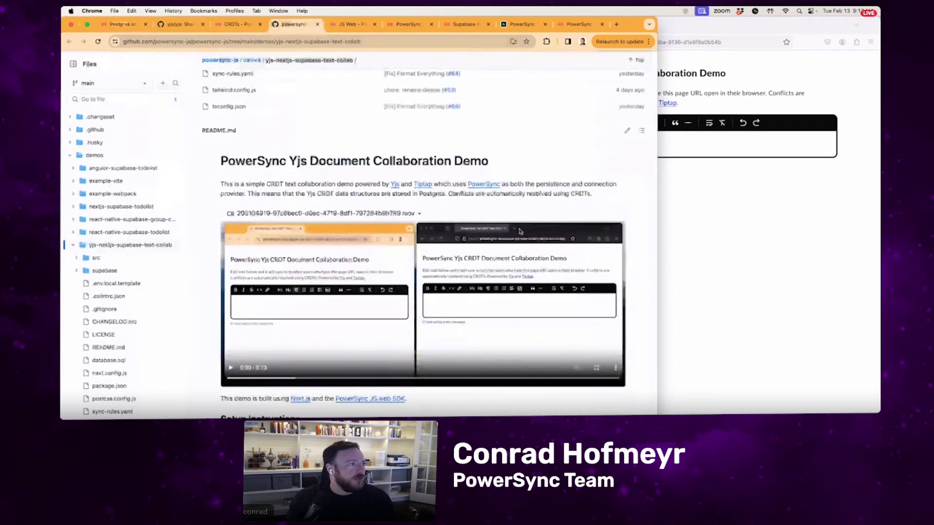
{"action": "scroll", "coordinate": [412, 275], "scroll_direction": "up", "scroll_amount": 7}
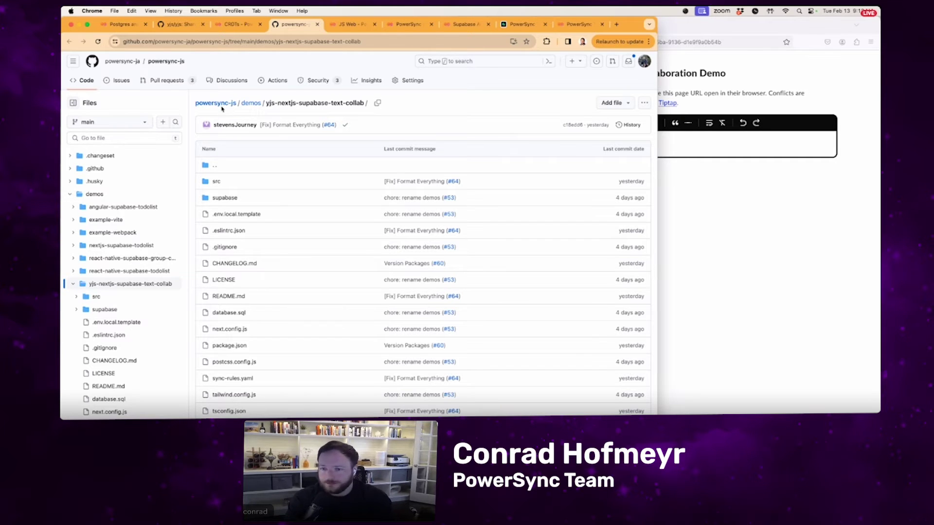
{"action": "mouse_move", "coordinate": [271, 125]}
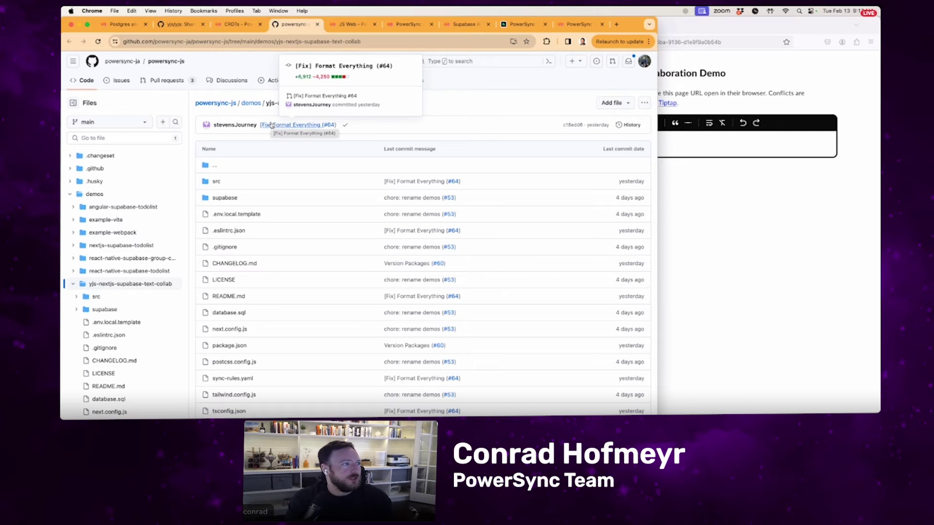
{"action": "scroll", "coordinate": [223, 115], "scroll_direction": "down", "scroll_amount": 10}
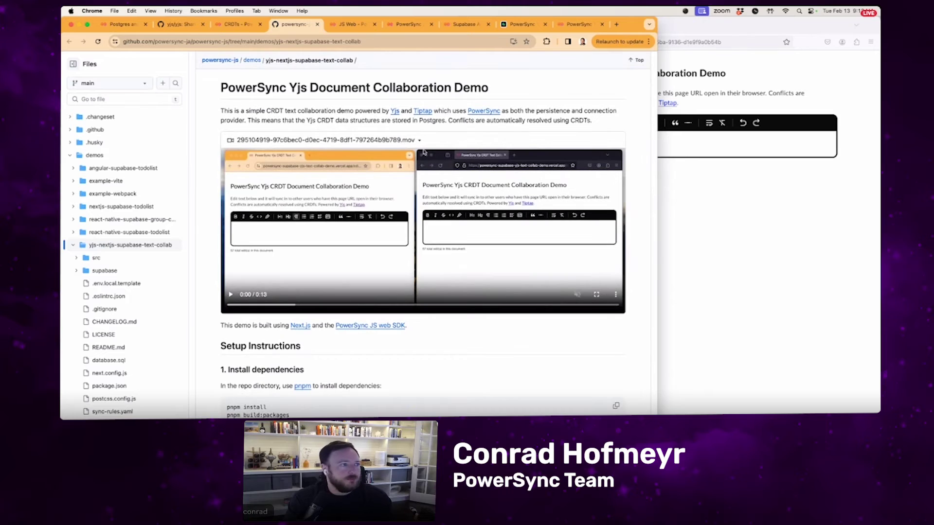
{"action": "scroll", "coordinate": [384, 122], "scroll_direction": "down", "scroll_amount": 15}
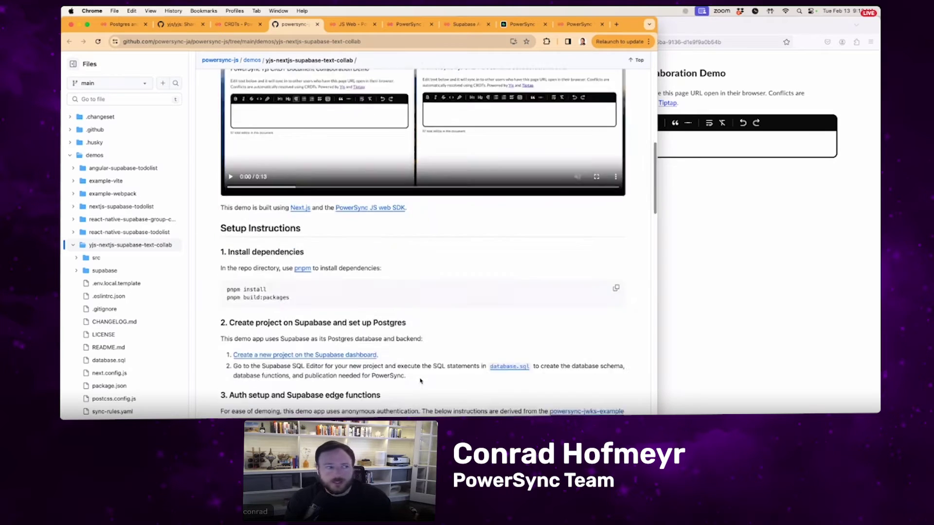
{"action": "scroll", "coordinate": [447, 352], "scroll_direction": "up", "scroll_amount": 15}
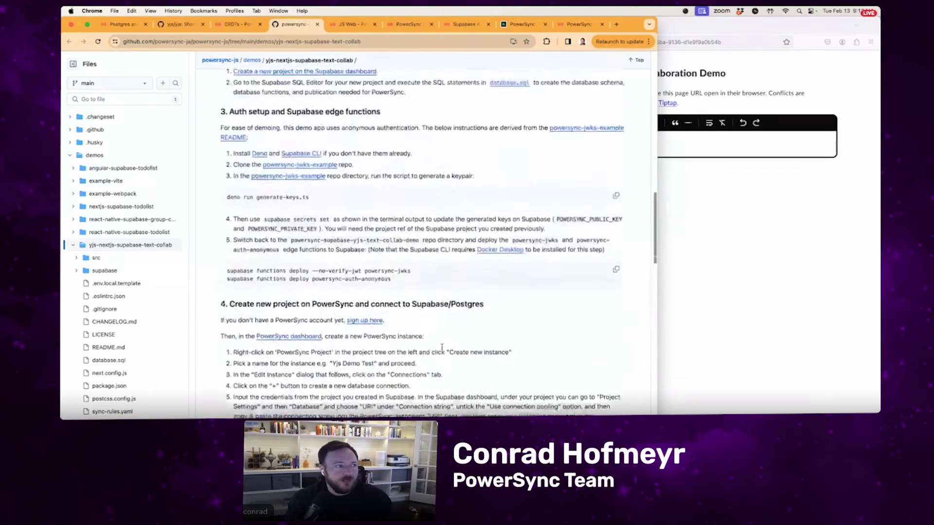
{"action": "scroll", "coordinate": [442, 350], "scroll_direction": "up", "scroll_amount": 3}
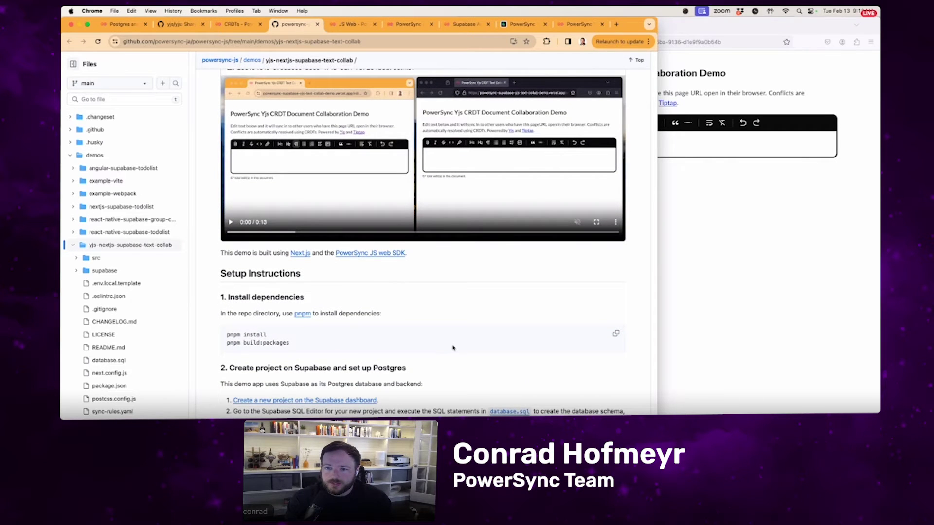
{"action": "scroll", "coordinate": [450, 350], "scroll_direction": "up", "scroll_amount": 4}
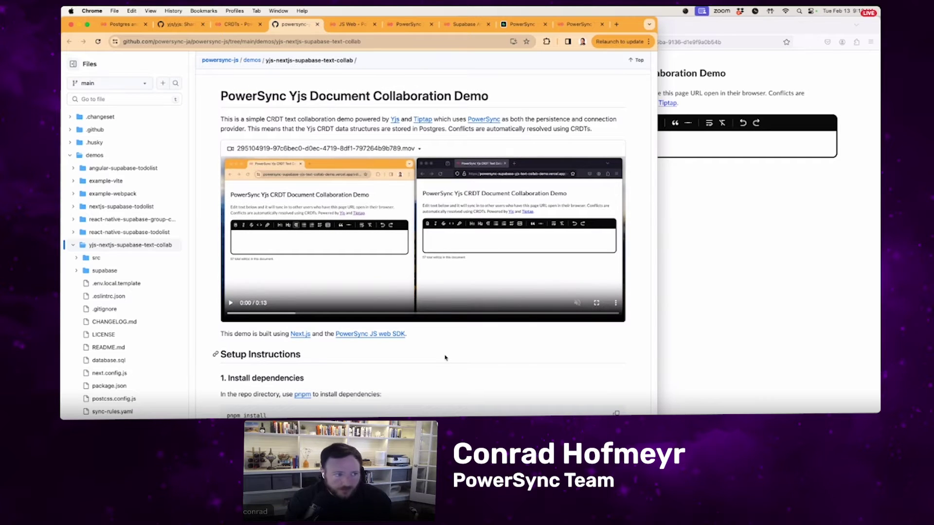
{"action": "scroll", "coordinate": [445, 358], "scroll_direction": "down", "scroll_amount": 3}
{"action": "scroll", "coordinate": [440, 357], "scroll_direction": "up", "scroll_amount": 3}
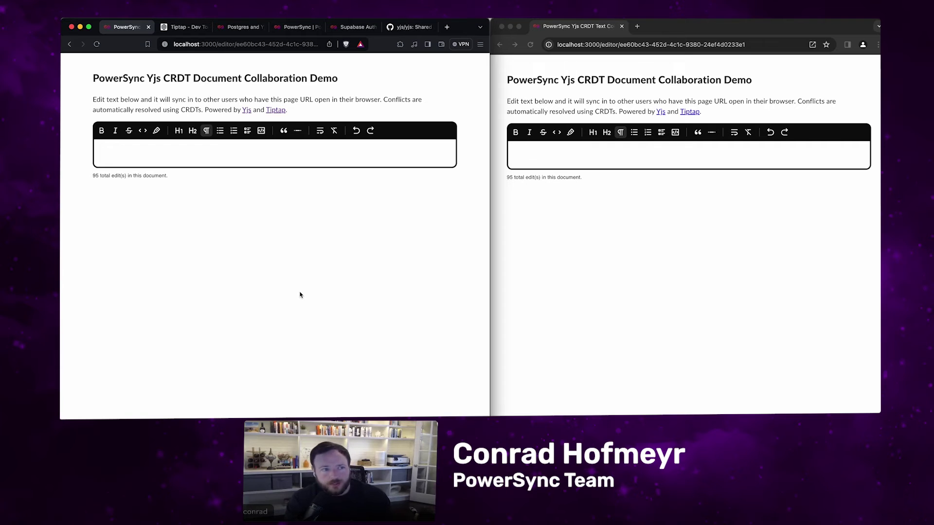
Step: Focus the editors in both demo windows, ending in the left editor
{"action": "left_click", "coordinate": [677, 294]}
{"action": "left_click", "coordinate": [239, 302]}
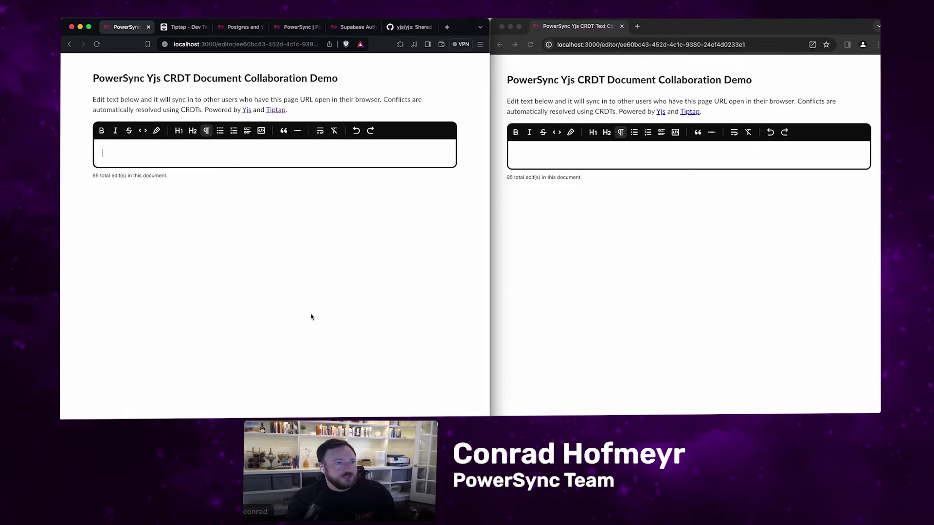
{"action": "left_click", "coordinate": [500, 282]}
{"action": "left_click", "coordinate": [455, 286]}
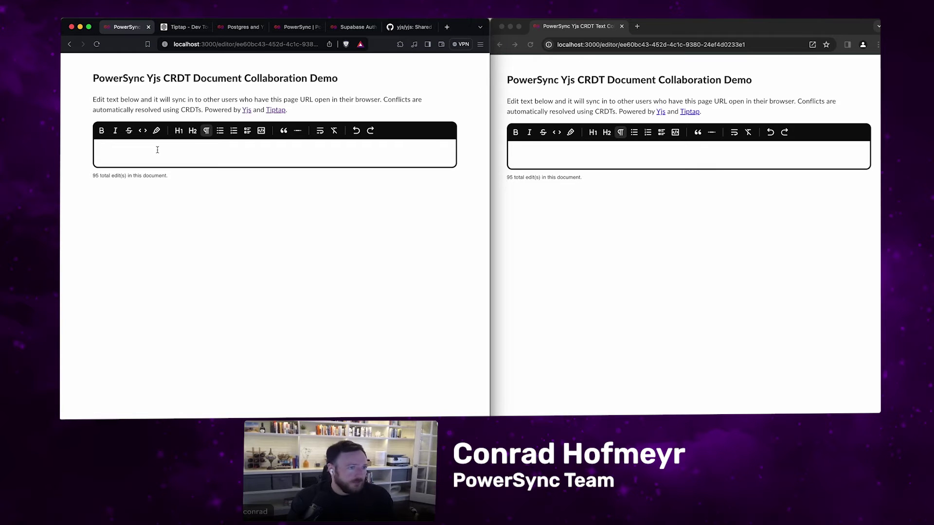
Step: Write 'Hello world' as an H1 heading and start a new paragraph below it
{"action": "type", "text": "Hello wo"}
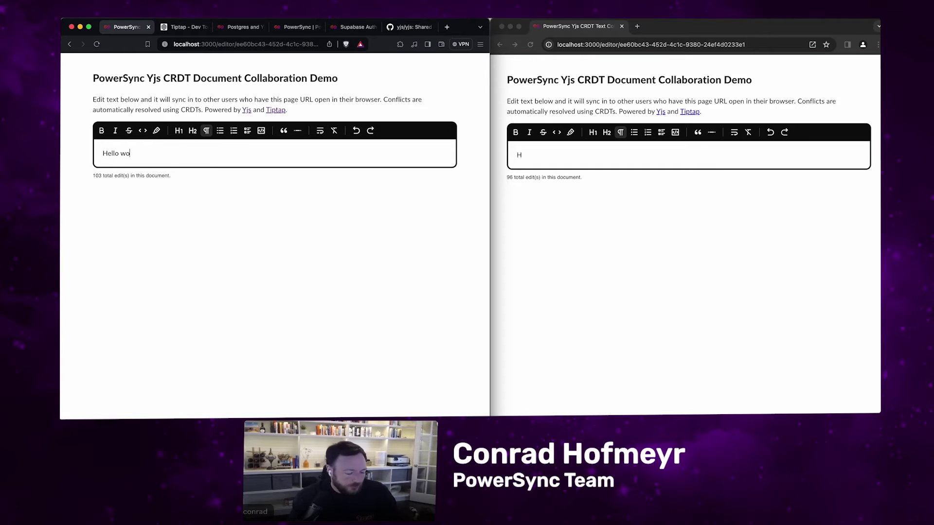
{"action": "type", "text": "rld"}
{"action": "key", "text": "super+a"}
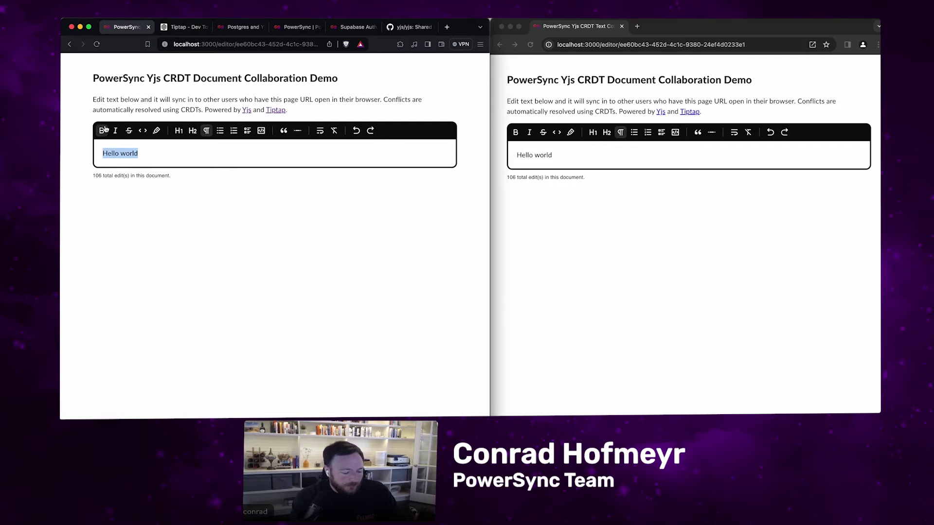
{"action": "left_click", "coordinate": [179, 131]}
{"action": "left_click", "coordinate": [184, 181]}
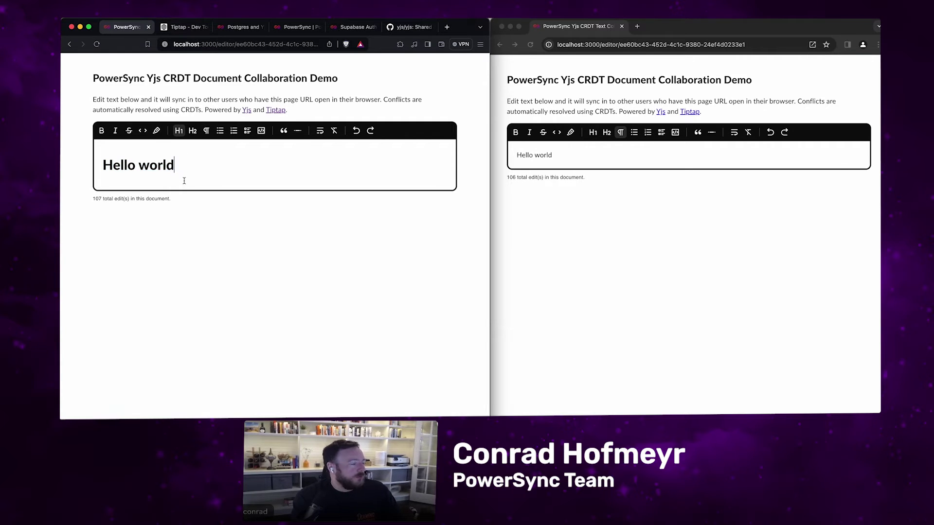
{"action": "key", "text": "Return"}
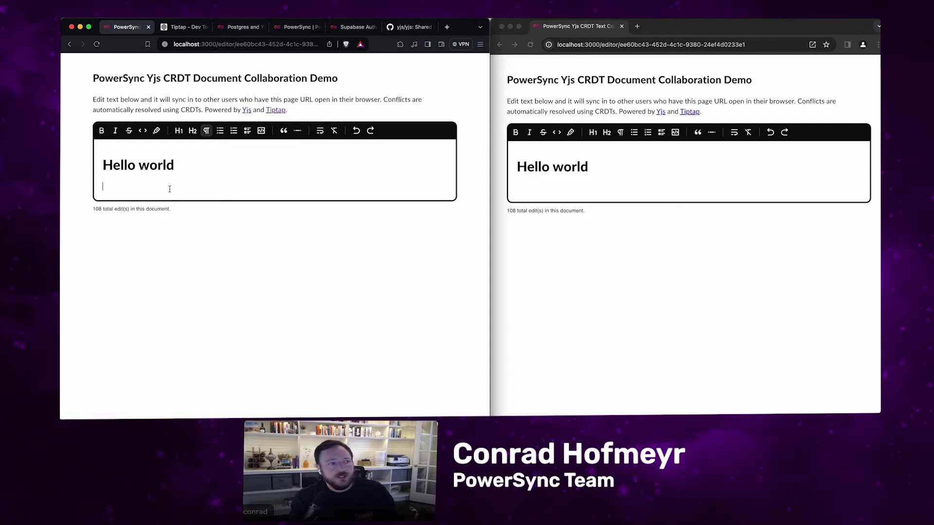
{"action": "left_click", "coordinate": [186, 28]}
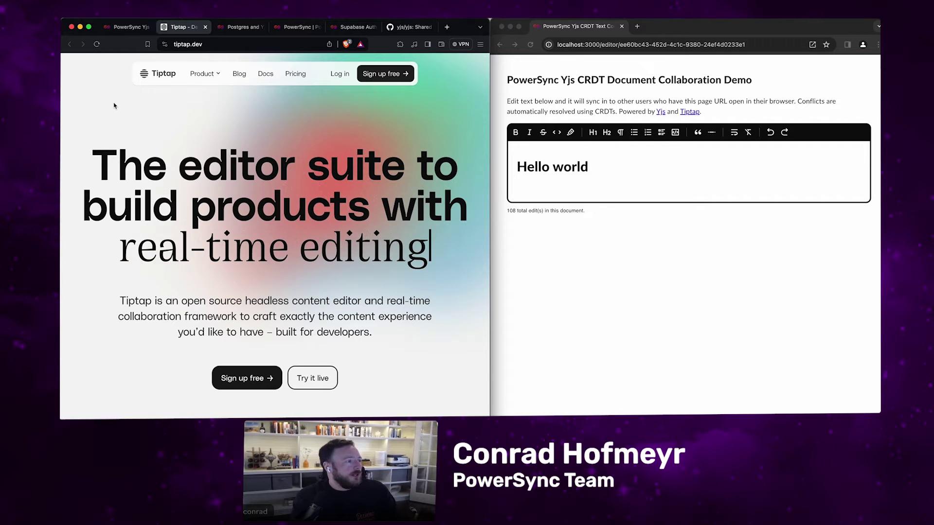
Step: Return from the Tiptap homepage to the collaboration demo tab
{"action": "left_click", "coordinate": [128, 27]}
Step: Type 'So long and thanks for the fish.' and append 'new words' to the Hello world heading
{"action": "type", "text": "S"}
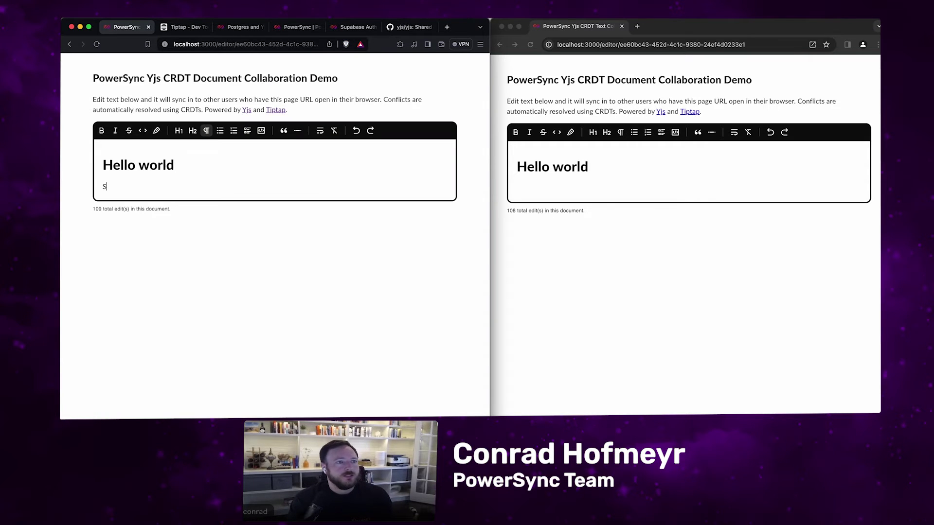
{"action": "type", "text": "o long and thanks for the fish."}
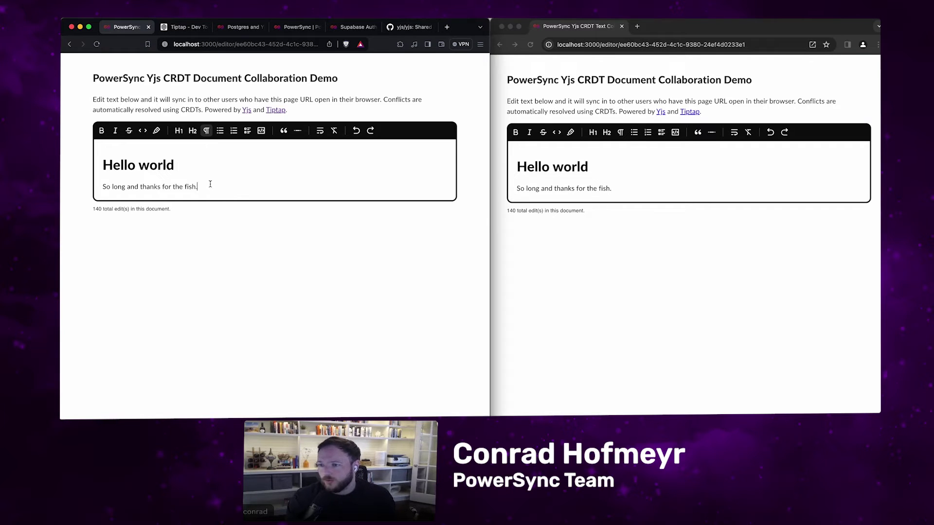
{"action": "left_click", "coordinate": [241, 177]}
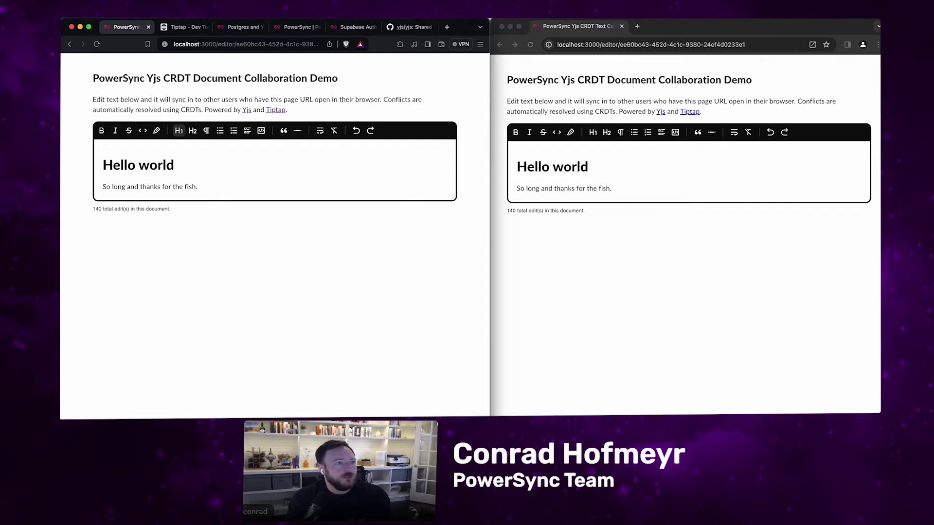
{"action": "type", "text": "new words"}
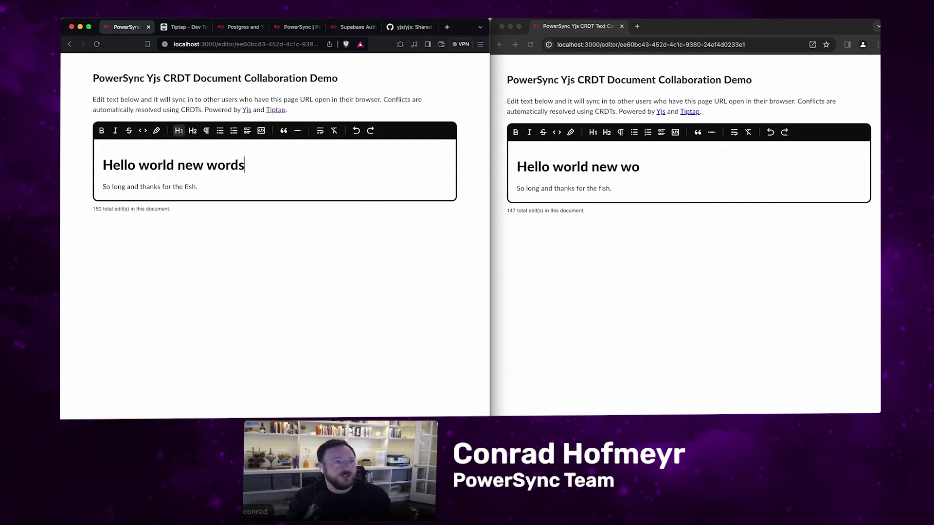
Step: Add a 'more words' paragraph from the right window, then add 'e' to the heading on the left
{"action": "left_click", "coordinate": [687, 189]}
{"action": "key", "text": "Return"}
{"action": "type", "text": "mor"}
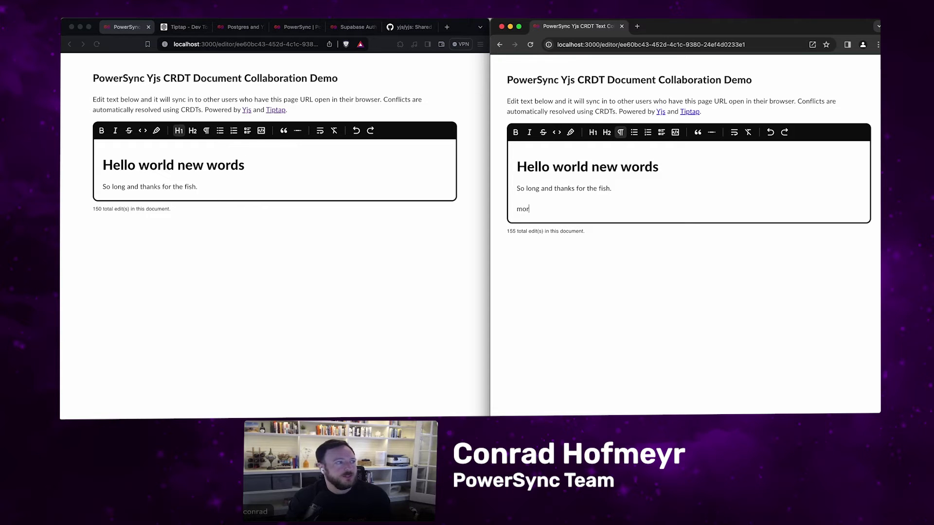
{"action": "type", "text": "e words"}
{"action": "left_click", "coordinate": [248, 168]}
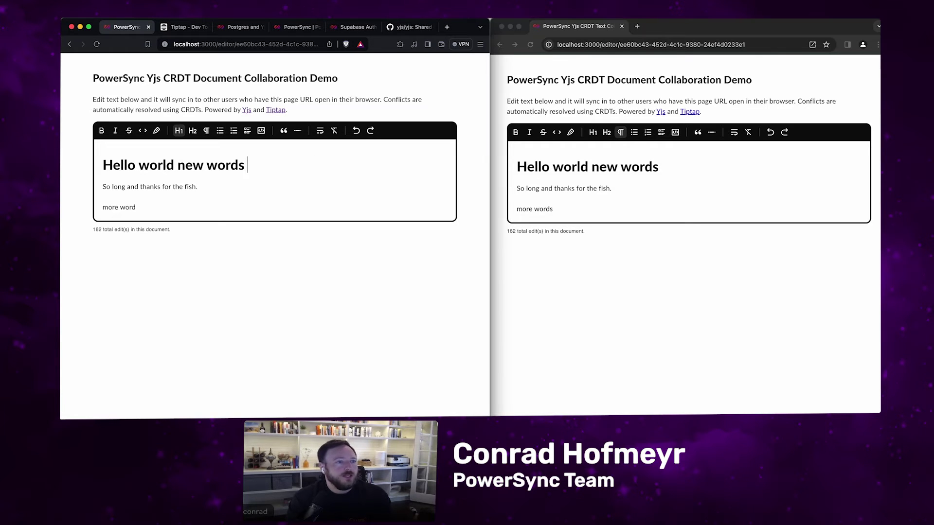
{"action": "type", "text": "e"}
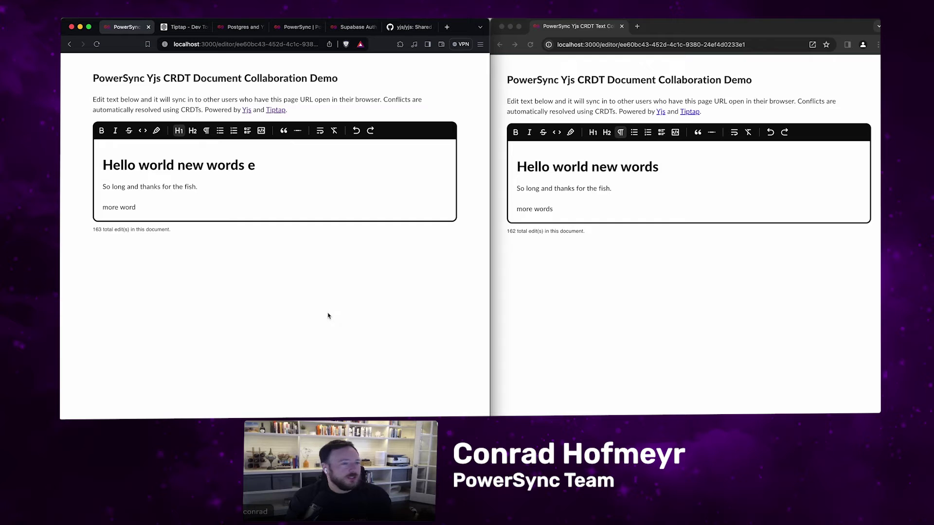
{"action": "left_click", "coordinate": [232, 199]}
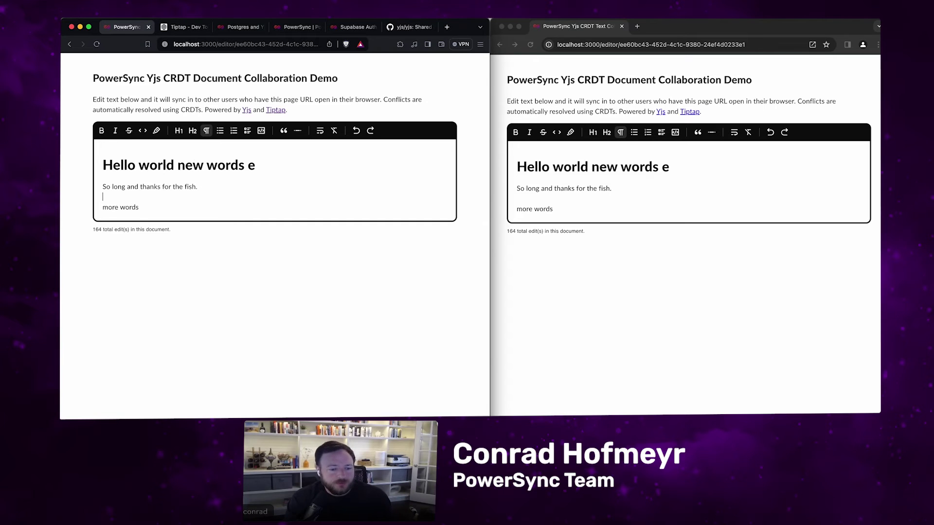
{"action": "left_click", "coordinate": [238, 28]}
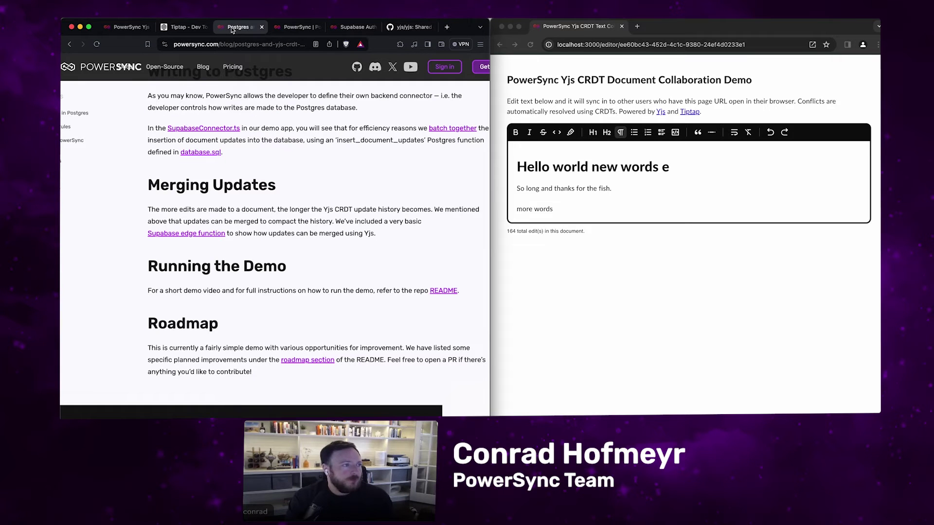
Step: Scroll the blog post down to the 'Storing CRDT Data in Postgres' heading and highlight it briefly
{"action": "scroll", "coordinate": [249, 227], "scroll_direction": "up", "scroll_amount": 15}
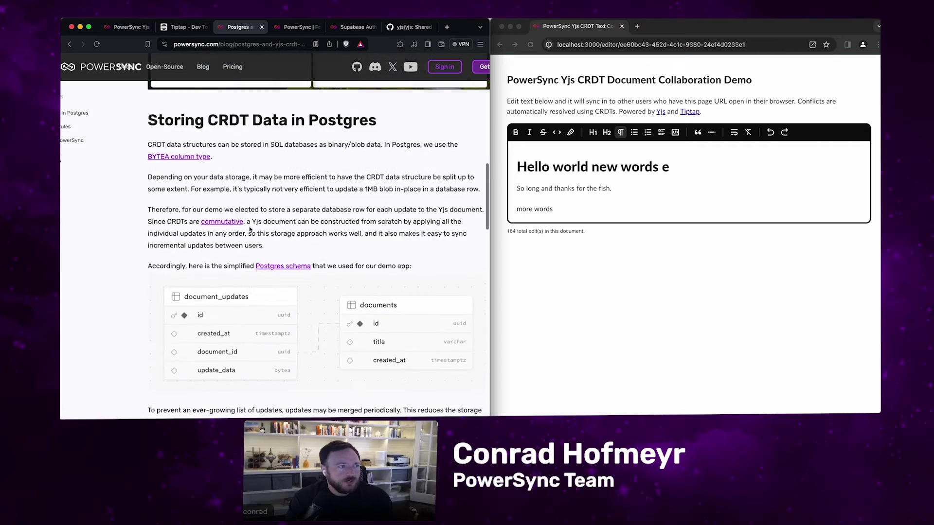
{"action": "scroll", "coordinate": [249, 227], "scroll_direction": "down", "scroll_amount": 3}
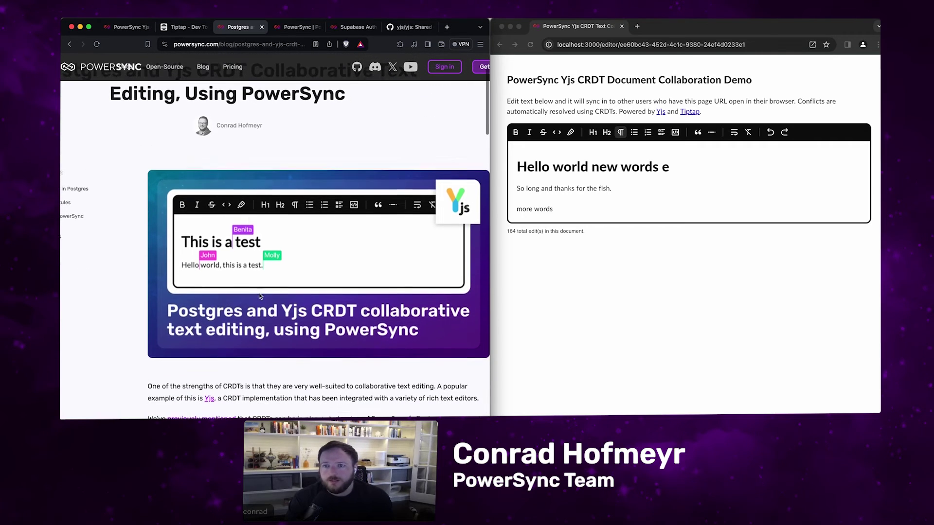
{"action": "scroll", "coordinate": [259, 295], "scroll_direction": "down", "scroll_amount": 1}
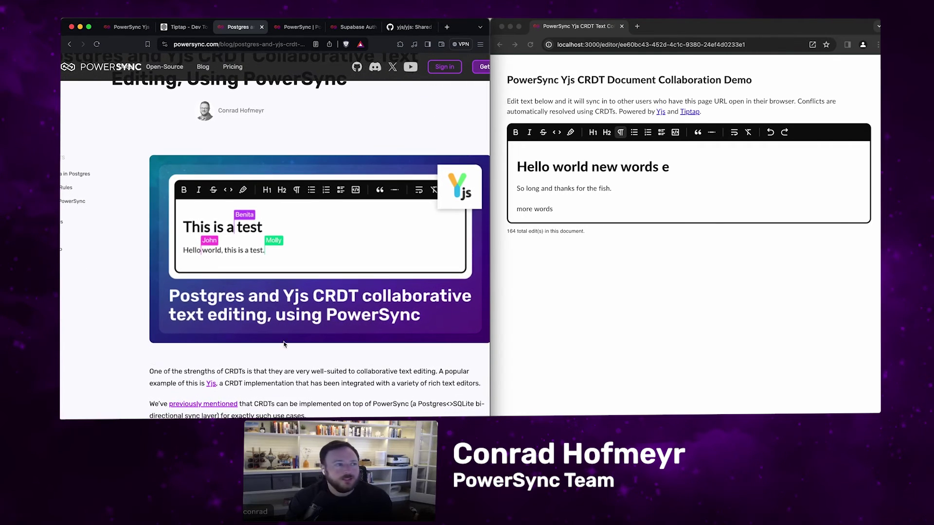
{"action": "scroll", "coordinate": [278, 330], "scroll_direction": "down", "scroll_amount": 2}
{"action": "scroll", "coordinate": [284, 344], "scroll_direction": "down", "scroll_amount": 3}
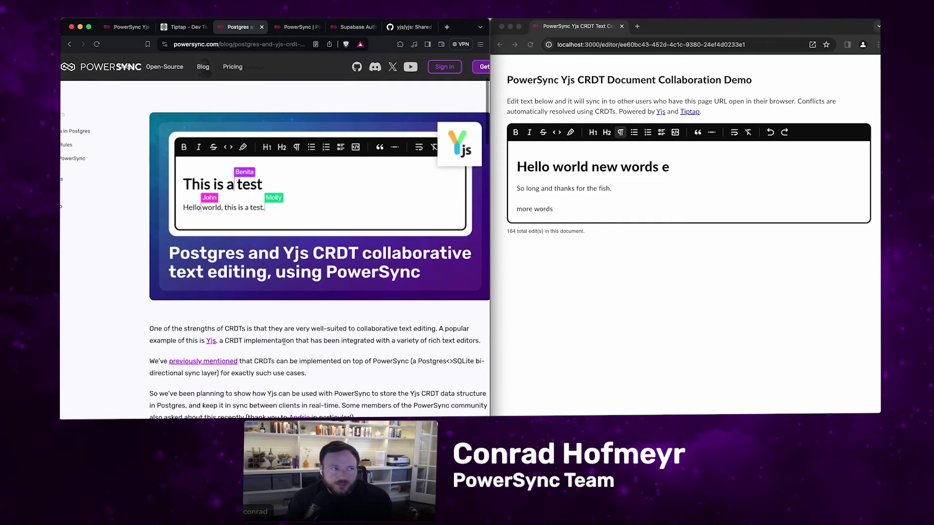
{"action": "scroll", "coordinate": [284, 343], "scroll_direction": "down", "scroll_amount": 6}
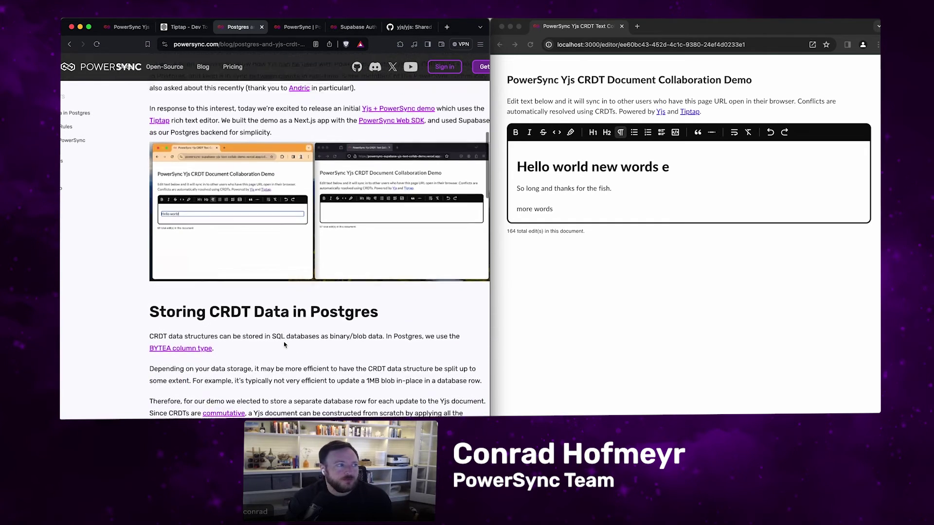
{"action": "scroll", "coordinate": [284, 343], "scroll_direction": "down", "scroll_amount": 1}
{"action": "left_click_drag", "start_coordinate": [150, 229], "coordinate": [369, 231]}
{"action": "left_click", "coordinate": [306, 258]}
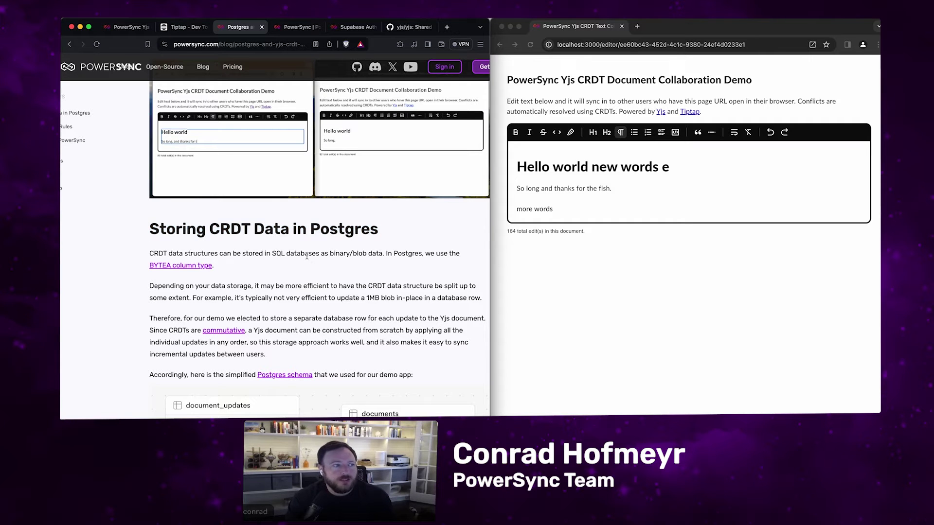
Step: Scroll to the schema diagram and highlight the paragraph about one row per update
{"action": "scroll", "coordinate": [307, 256], "scroll_direction": "down", "scroll_amount": 1}
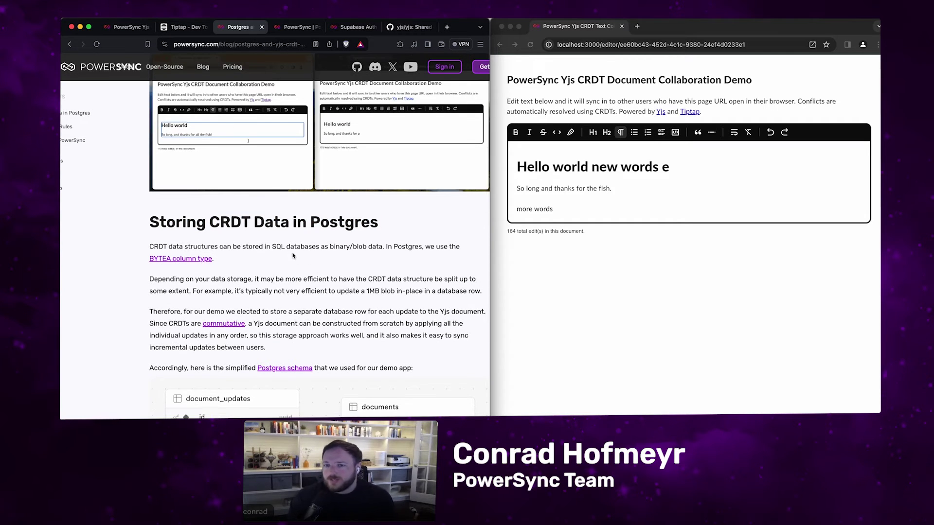
{"action": "scroll", "coordinate": [293, 255], "scroll_direction": "down", "scroll_amount": 1}
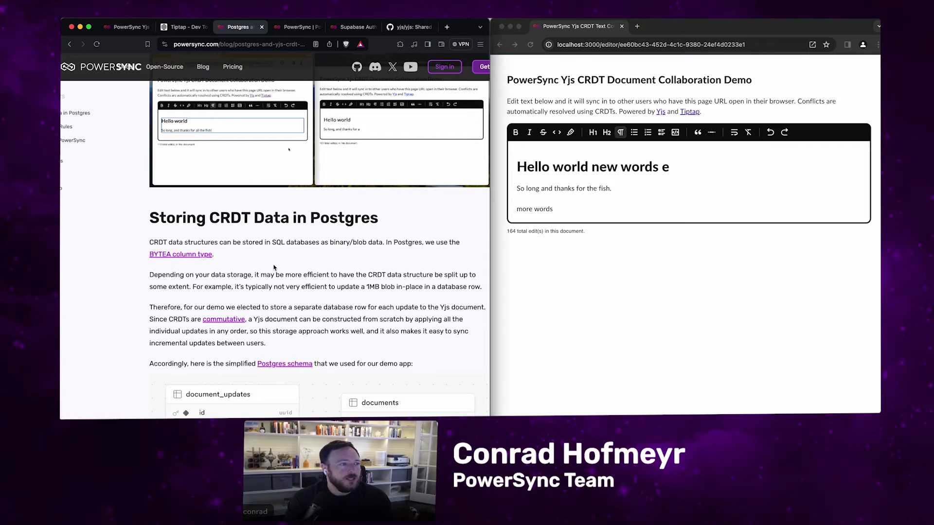
{"action": "scroll", "coordinate": [284, 277], "scroll_direction": "down", "scroll_amount": 1}
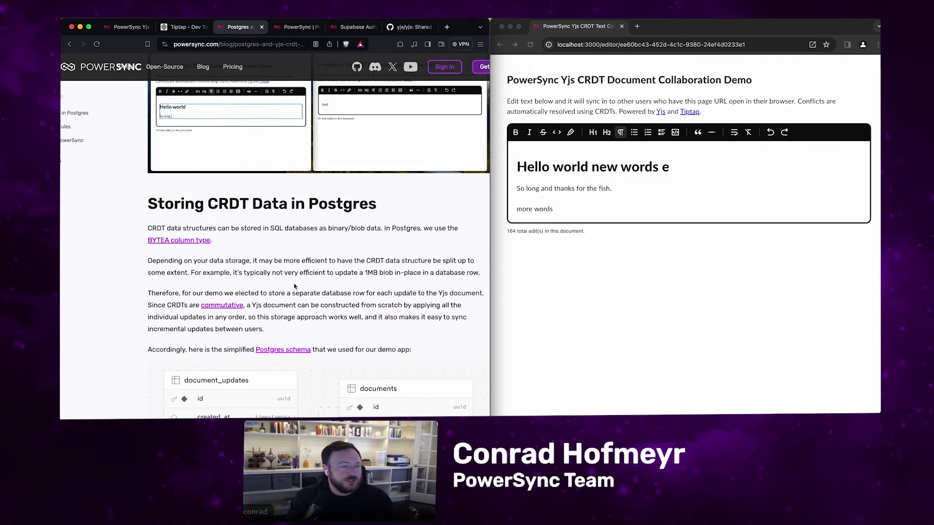
{"action": "left_click_drag", "start_coordinate": [151, 293], "coordinate": [250, 308]}
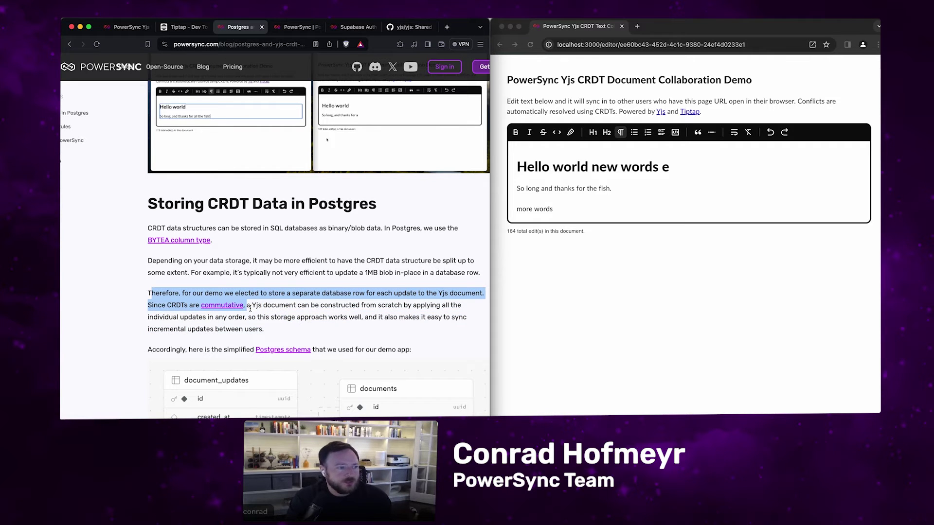
{"action": "left_click", "coordinate": [283, 321]}
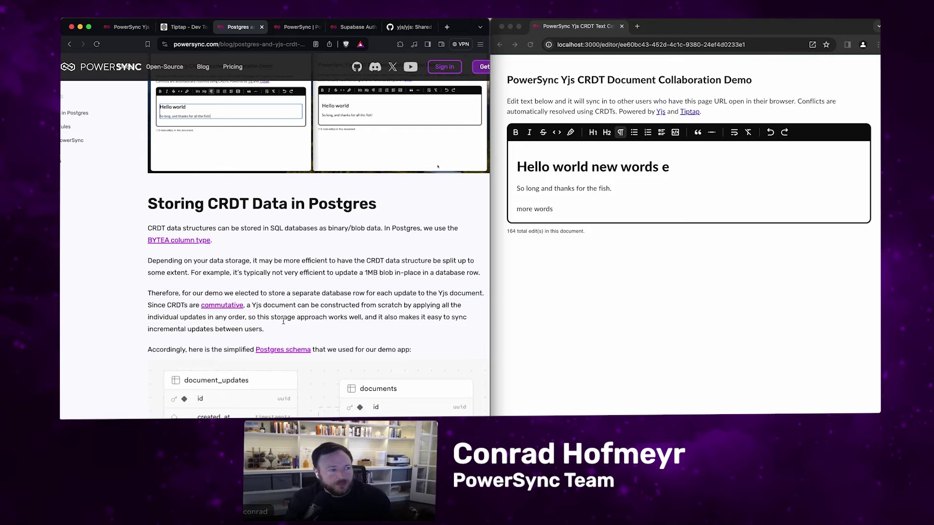
{"action": "scroll", "coordinate": [190, 309], "scroll_direction": "down", "scroll_amount": 3}
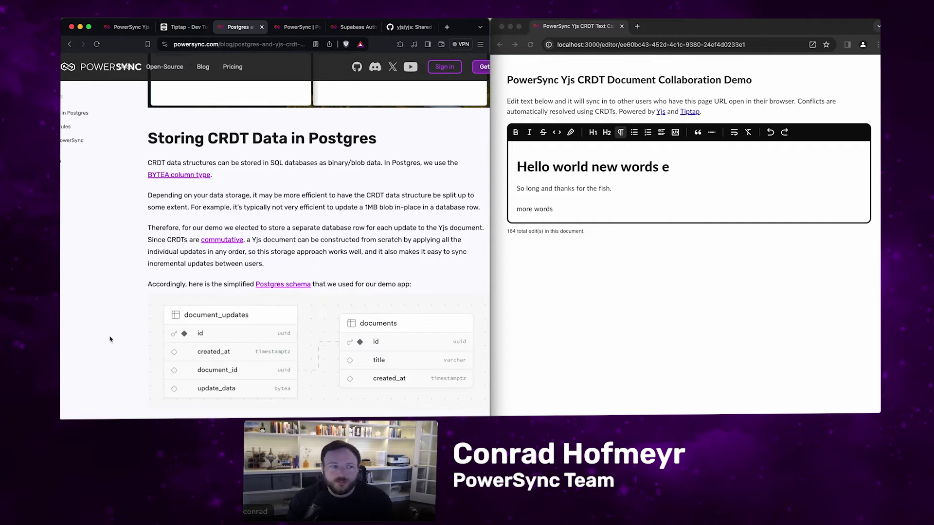
{"action": "scroll", "coordinate": [110, 339], "scroll_direction": "down", "scroll_amount": 3}
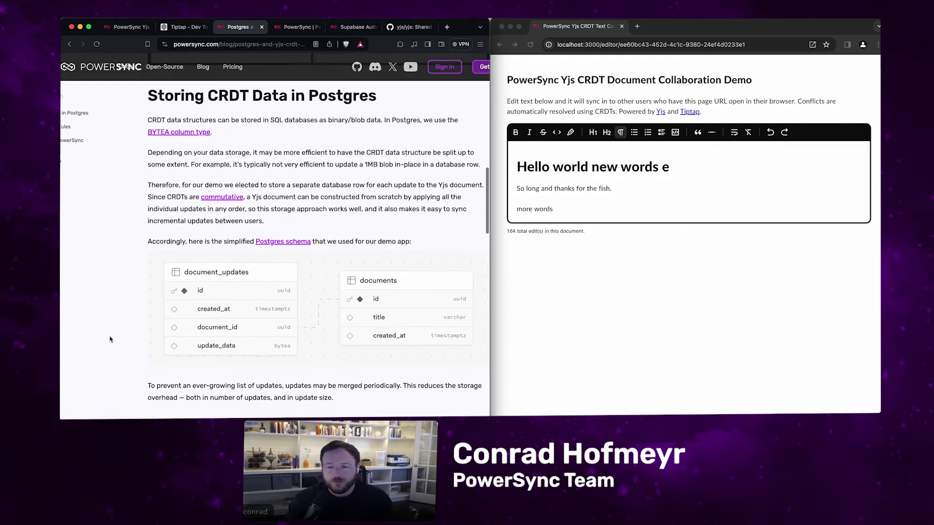
{"action": "left_click_drag", "start_coordinate": [272, 377], "coordinate": [353, 390]}
{"action": "left_click", "coordinate": [353, 390]}
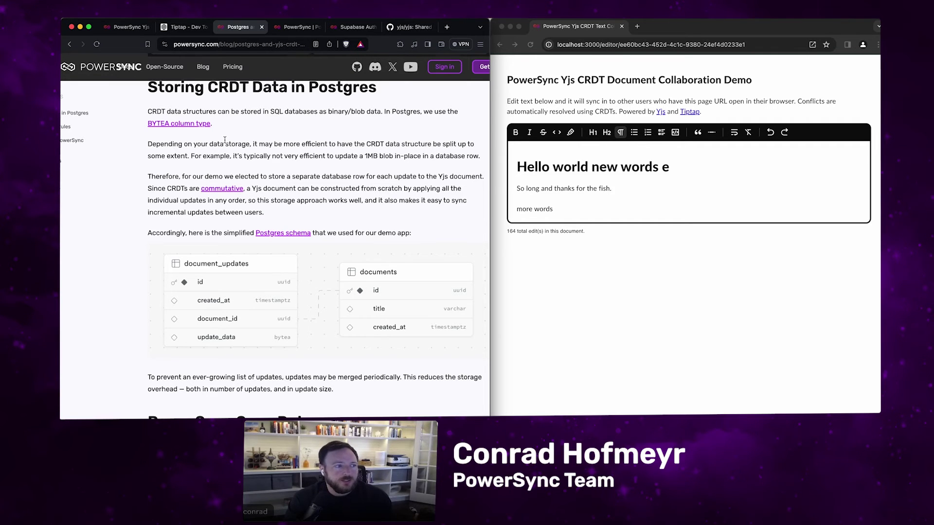
Step: Scroll to PowerSync Sync Rules, highlight the sentence on syncing BYTEA columns, then show the dashboard's sync rules
{"action": "scroll", "coordinate": [224, 139], "scroll_direction": "down", "scroll_amount": 5}
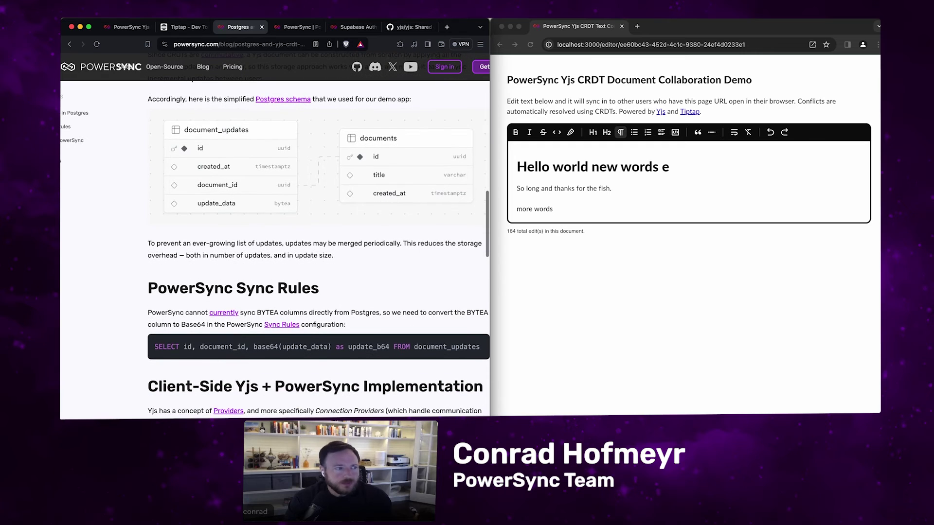
{"action": "scroll", "coordinate": [252, 273], "scroll_direction": "down", "scroll_amount": 1}
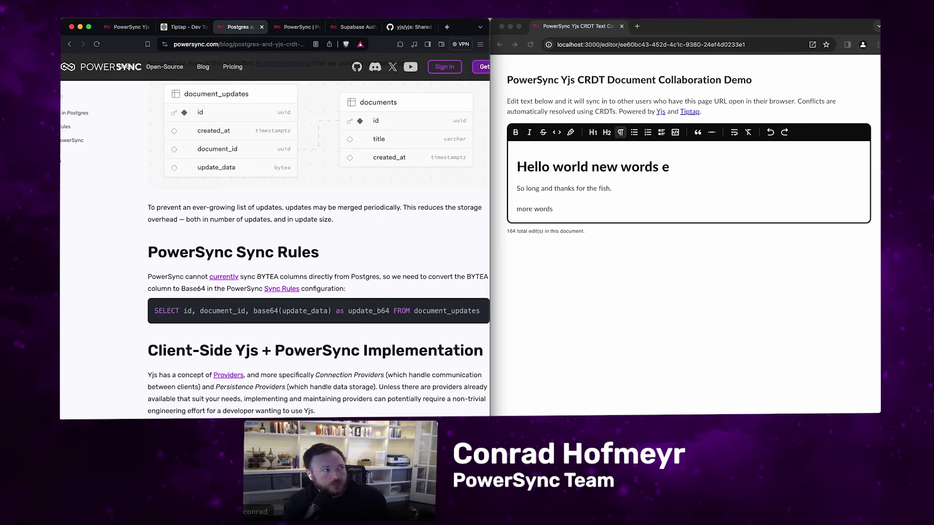
{"action": "left_click_drag", "start_coordinate": [257, 277], "coordinate": [390, 277]}
{"action": "left_click", "coordinate": [383, 285]}
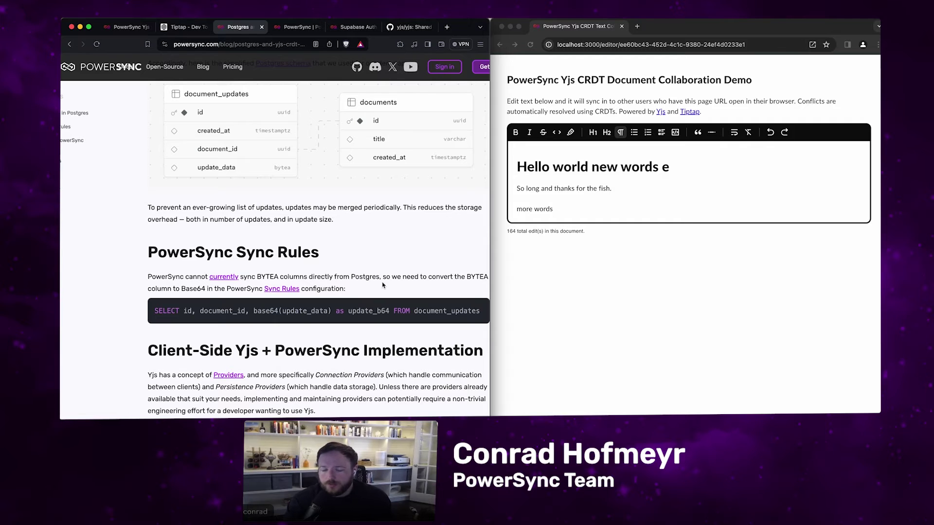
{"action": "left_click", "coordinate": [302, 28]}
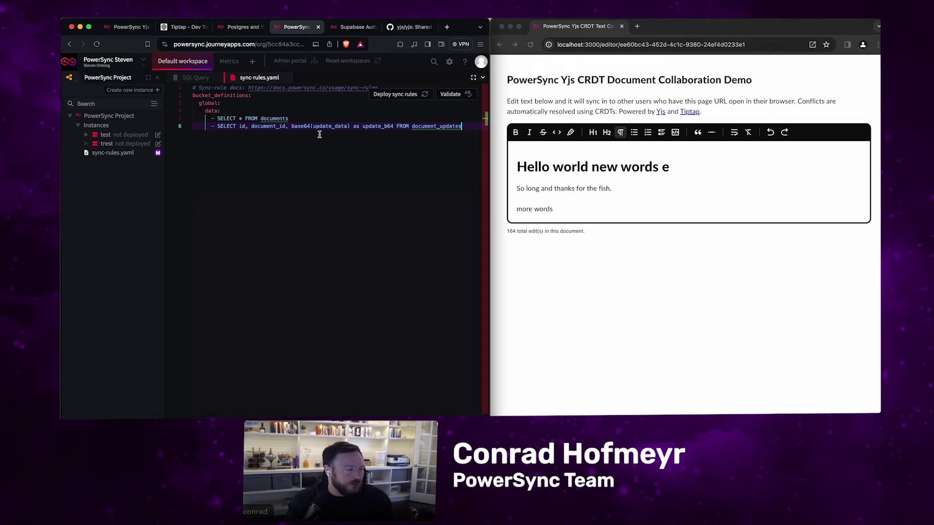
Step: Open the Supabase Auth docs page and highlight its explanation paragraphs on verifying Supabase JWTs
{"action": "left_click", "coordinate": [359, 28]}
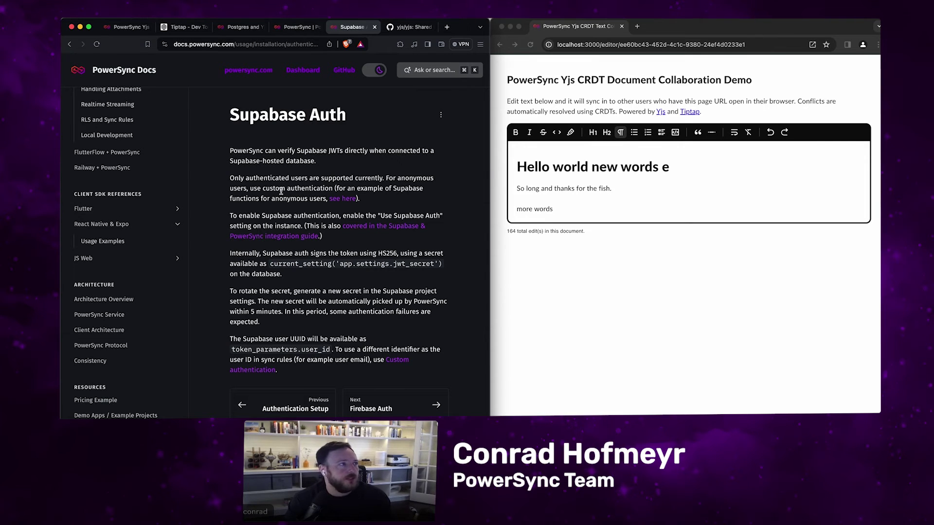
{"action": "left_click_drag", "start_coordinate": [233, 152], "coordinate": [337, 341]}
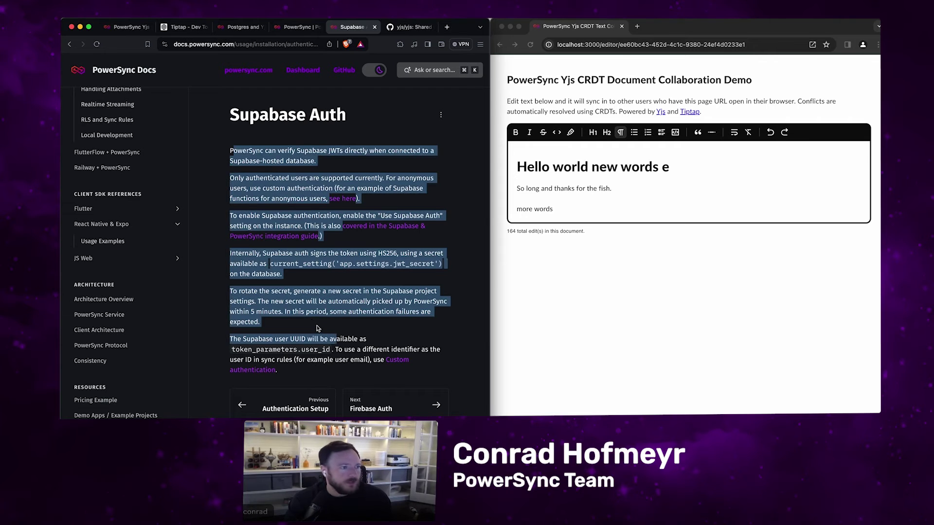
{"action": "left_click", "coordinate": [318, 329]}
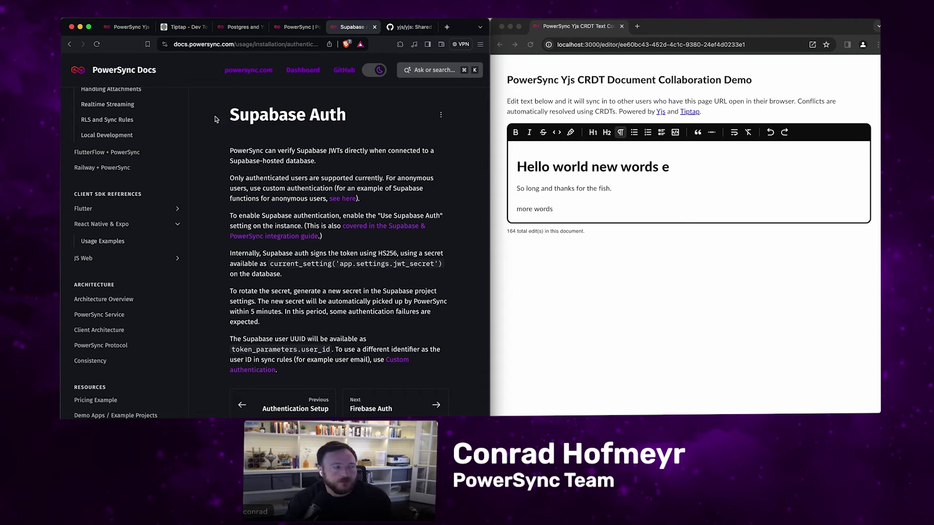
Step: Flip between sync-rules.yaml, the Postgres and Yjs post and Supabase Auth, ending on sync-rules.yaml
{"action": "left_click", "coordinate": [294, 27]}
{"action": "left_click", "coordinate": [238, 27]}
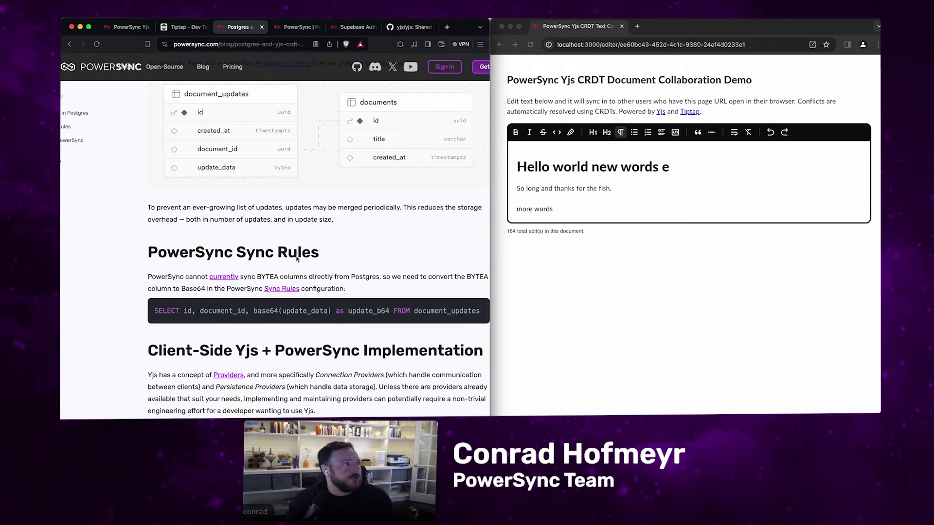
{"action": "left_click", "coordinate": [346, 28]}
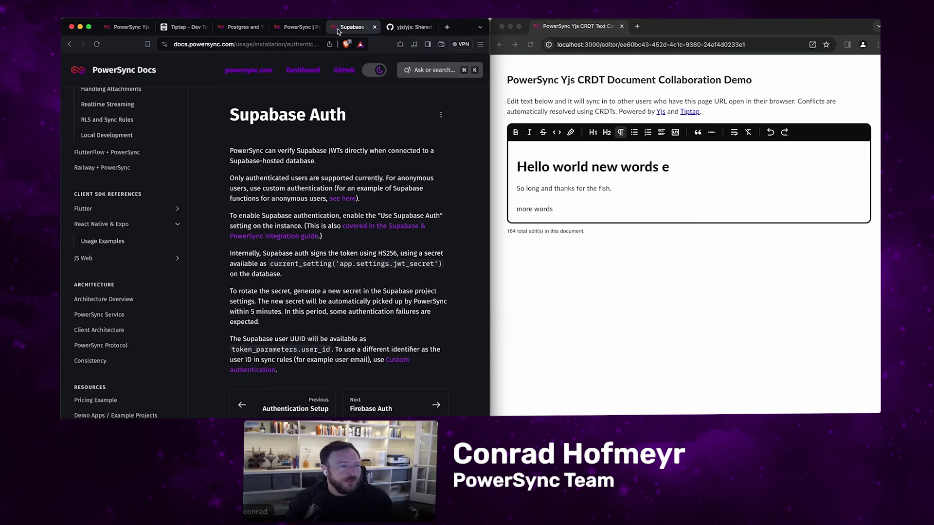
{"action": "left_click", "coordinate": [295, 28]}
Step: Highlight the SELECT queries on lines 5–6 of sync-rules.yaml, then scroll the blog to Client-Side Yjs
{"action": "left_click_drag", "start_coordinate": [239, 118], "coordinate": [380, 126]}
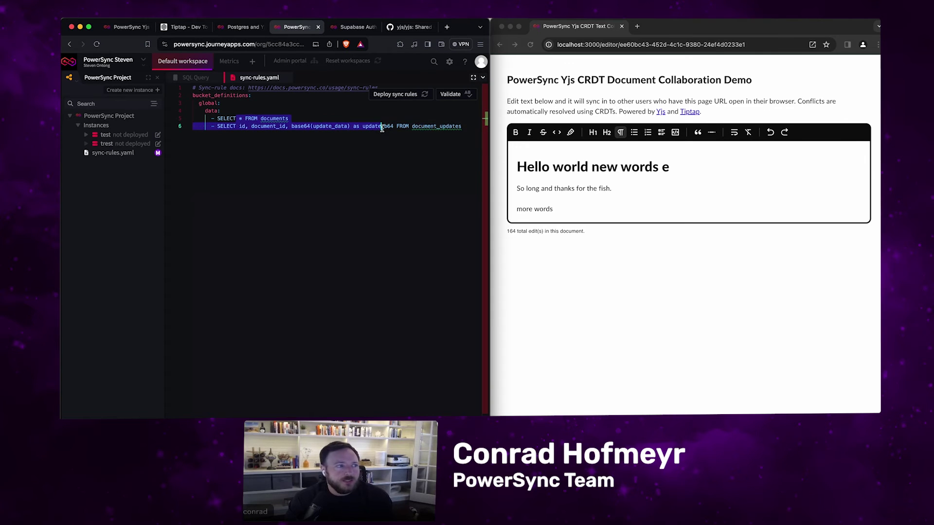
{"action": "left_click", "coordinate": [382, 181]}
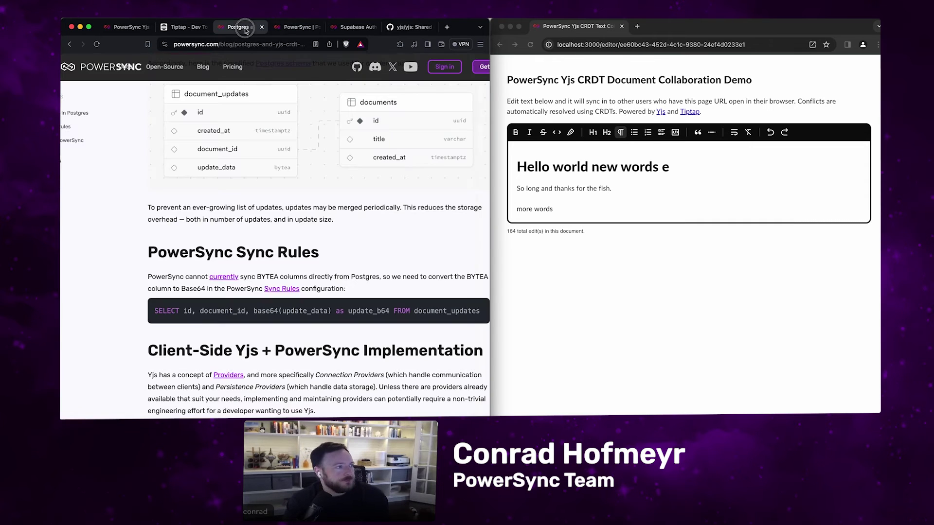
{"action": "left_click", "coordinate": [240, 28]}
{"action": "scroll", "coordinate": [252, 271], "scroll_direction": "down", "scroll_amount": 7}
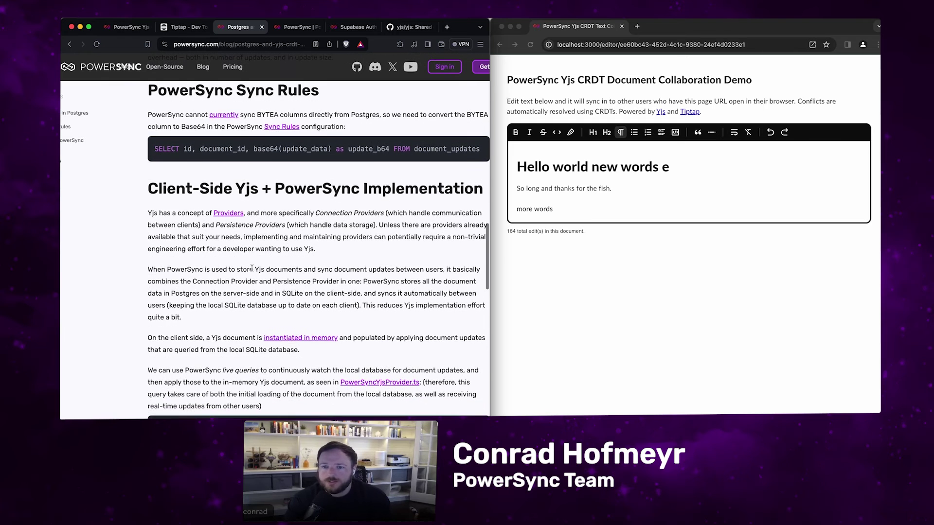
{"action": "scroll", "coordinate": [252, 269], "scroll_direction": "down", "scroll_amount": 2}
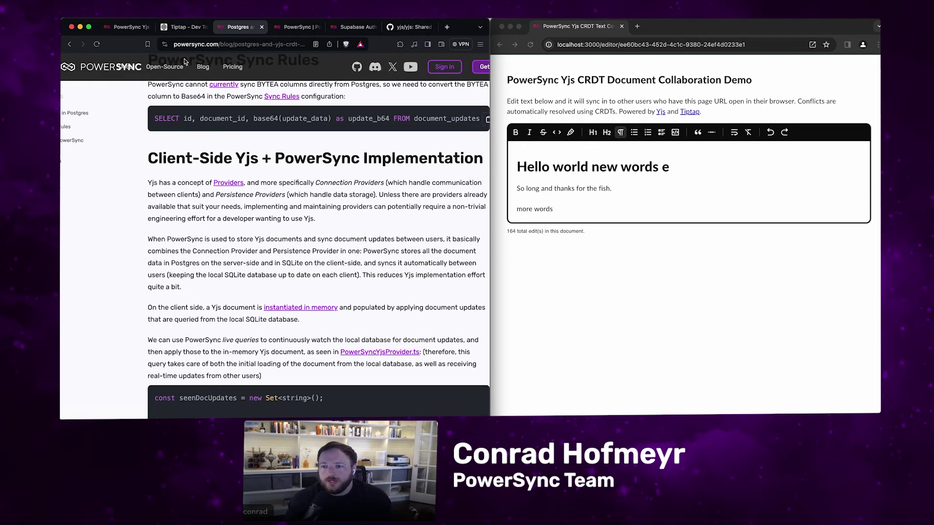
Step: Highlight the yjs README's Connection Providers heading and scroll its list down to Persistence Providers
{"action": "left_click", "coordinate": [408, 27]}
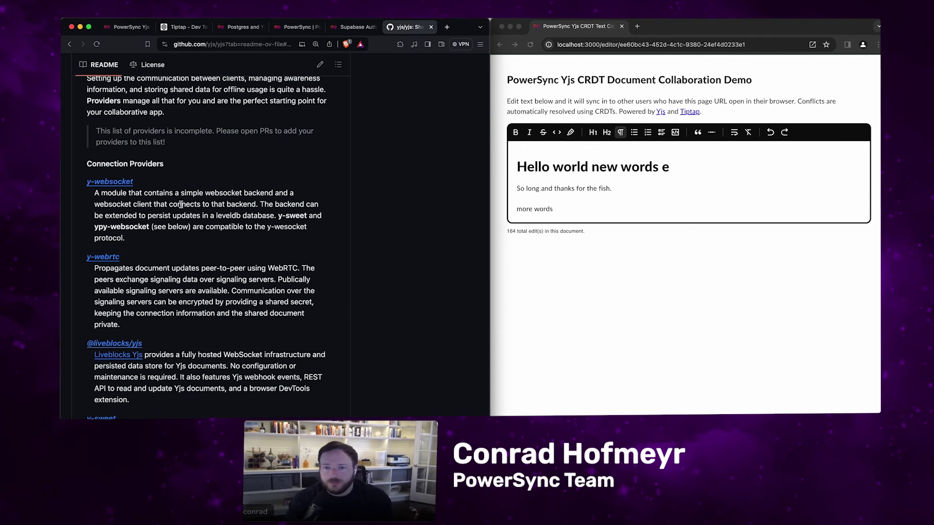
{"action": "scroll", "coordinate": [181, 204], "scroll_direction": "up", "scroll_amount": 2}
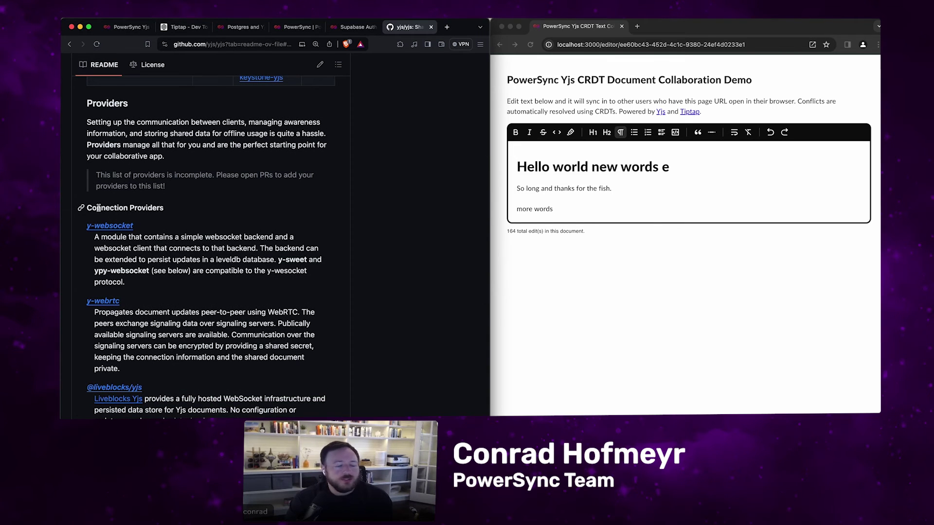
{"action": "left_click_drag", "start_coordinate": [97, 208], "coordinate": [163, 207]}
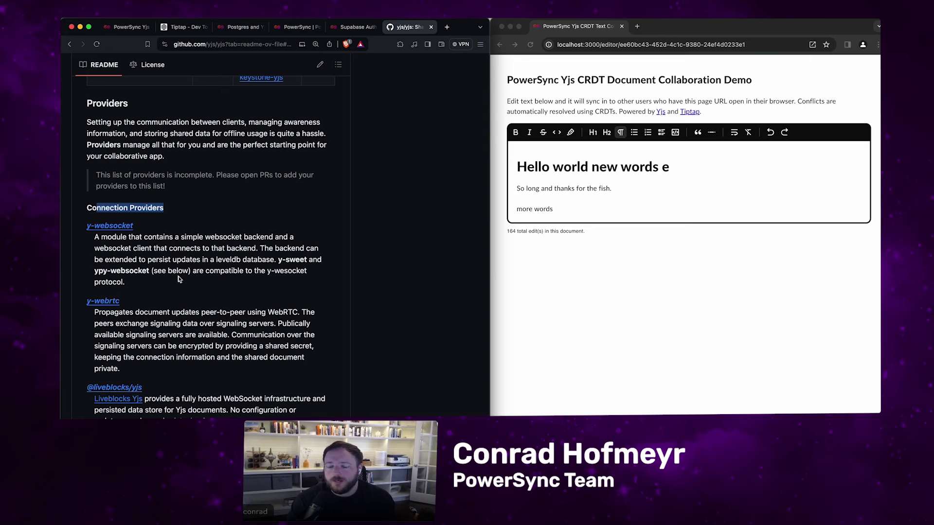
{"action": "scroll", "coordinate": [178, 280], "scroll_direction": "down", "scroll_amount": 10}
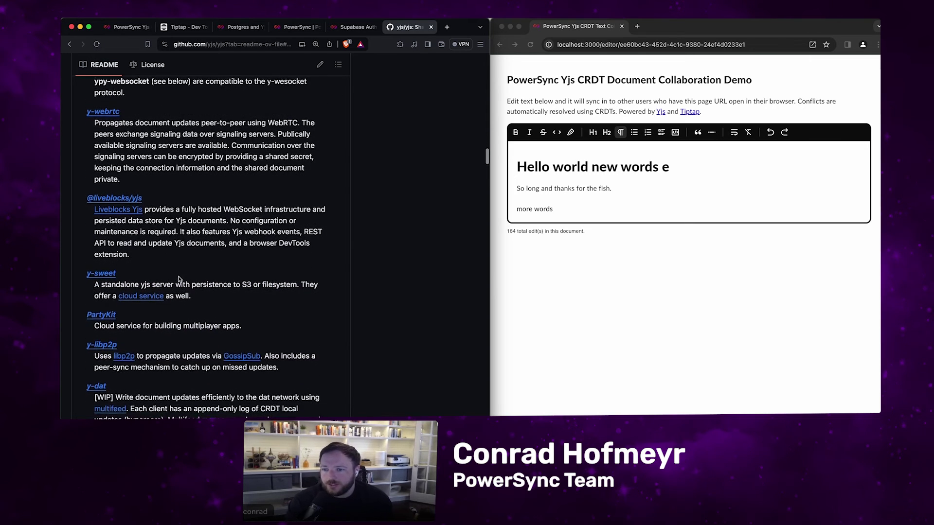
{"action": "scroll", "coordinate": [178, 276], "scroll_direction": "down", "scroll_amount": 3}
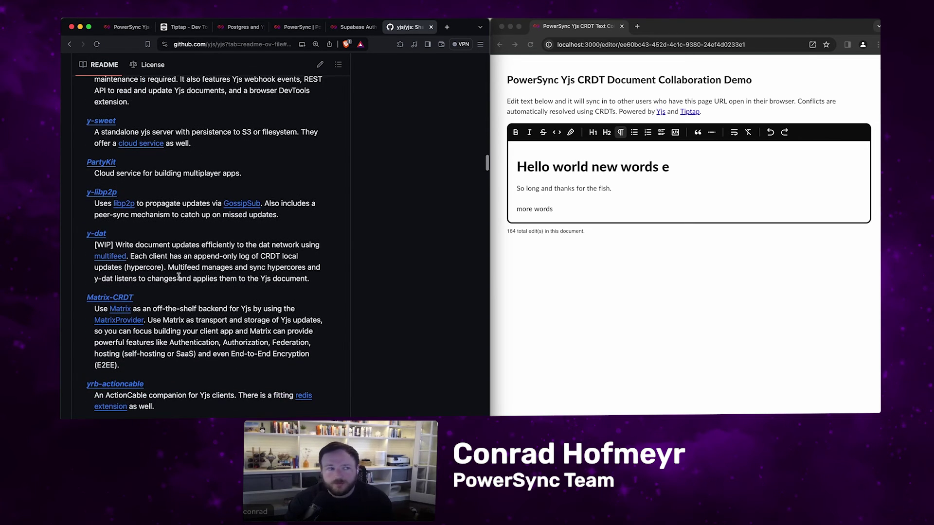
{"action": "scroll", "coordinate": [178, 276], "scroll_direction": "down", "scroll_amount": 1}
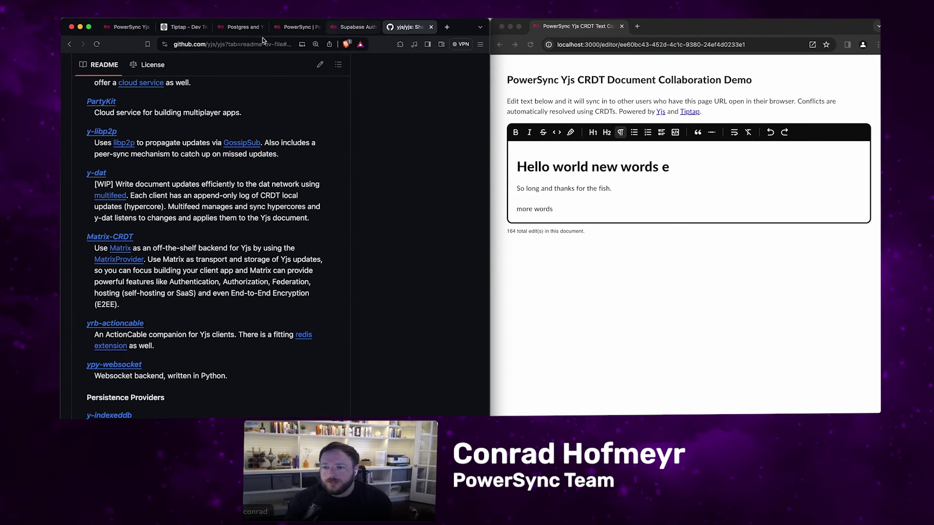
{"action": "left_click", "coordinate": [239, 27]}
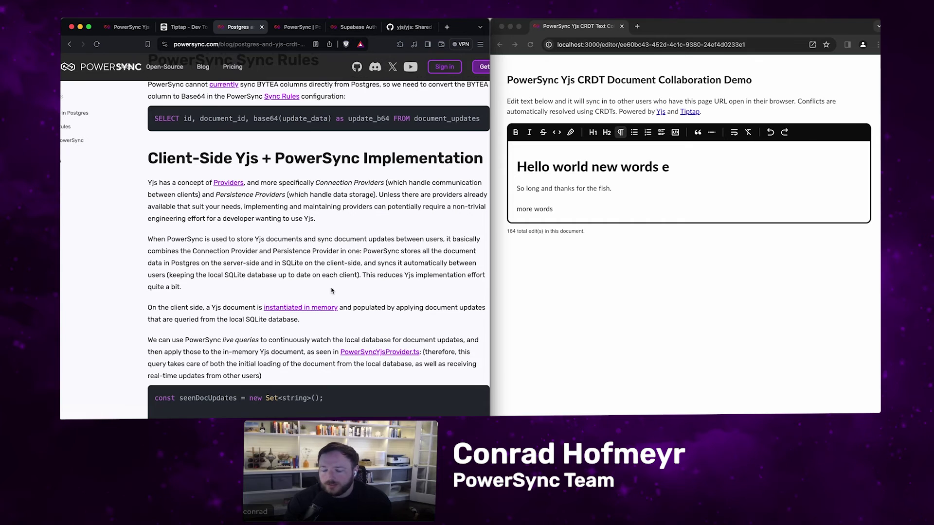
Step: Scroll the Postgres and Yjs post to the seenDocUpdates db.watch code on document_updates
{"action": "scroll", "coordinate": [332, 290], "scroll_direction": "down", "scroll_amount": 1}
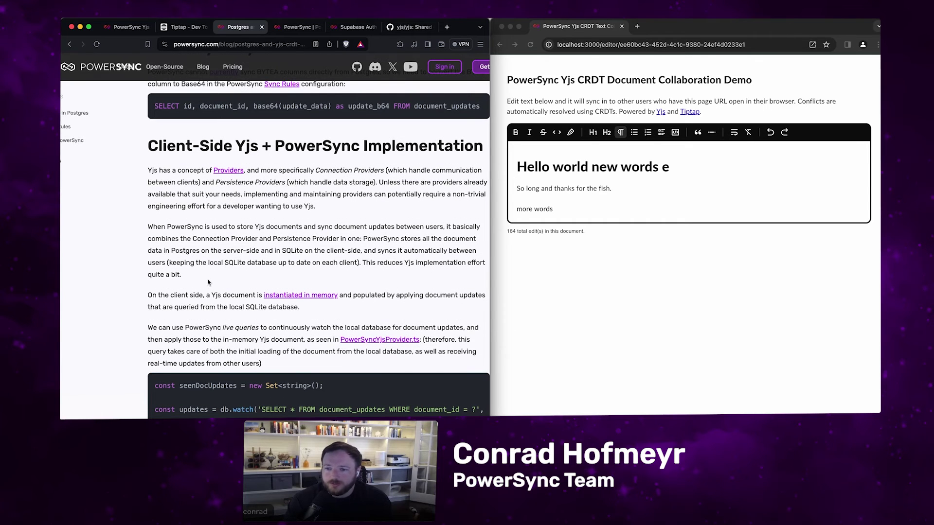
{"action": "scroll", "coordinate": [208, 282], "scroll_direction": "down", "scroll_amount": 2}
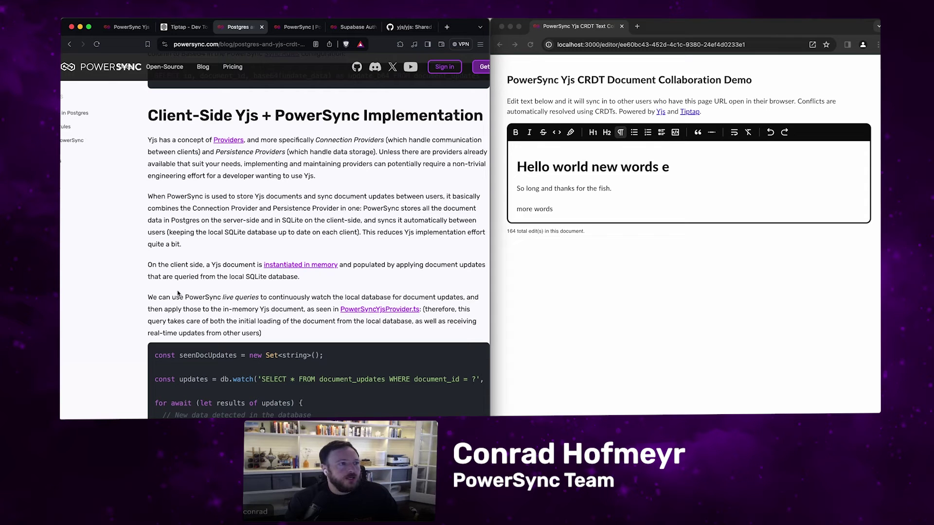
{"action": "scroll", "coordinate": [178, 294], "scroll_direction": "down", "scroll_amount": 1}
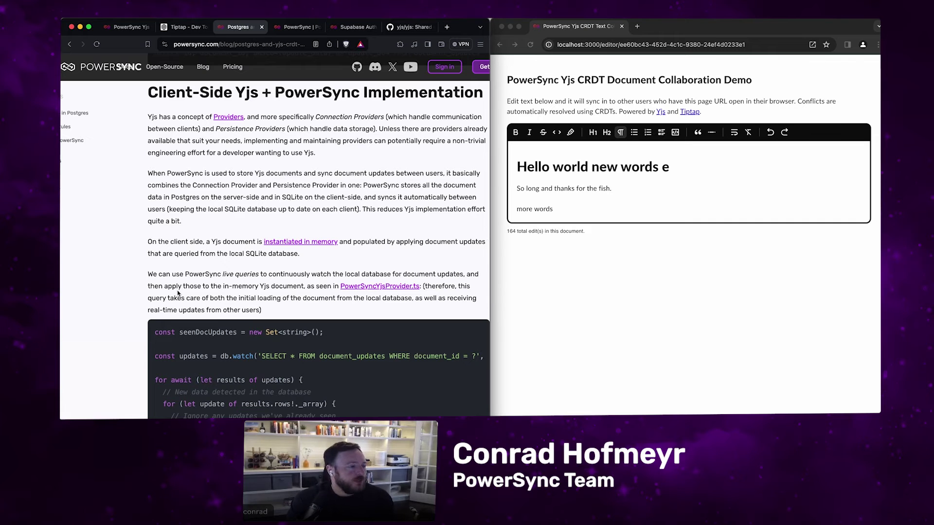
{"action": "scroll", "coordinate": [178, 294], "scroll_direction": "down", "scroll_amount": 1}
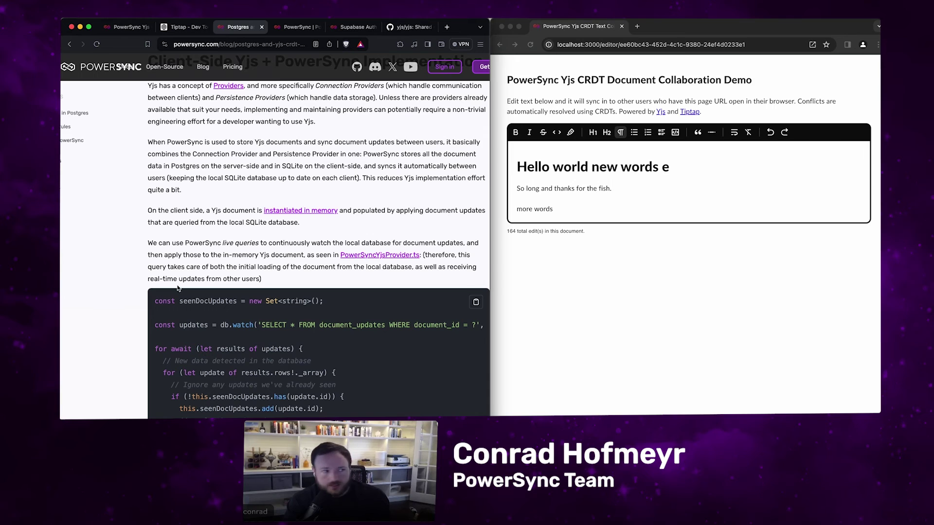
Step: In page.tsx, highlight ydoc and select its useMemo on lines 29–31 keyed on params.document_id
{"action": "key", "text": "ctrl+Up"}
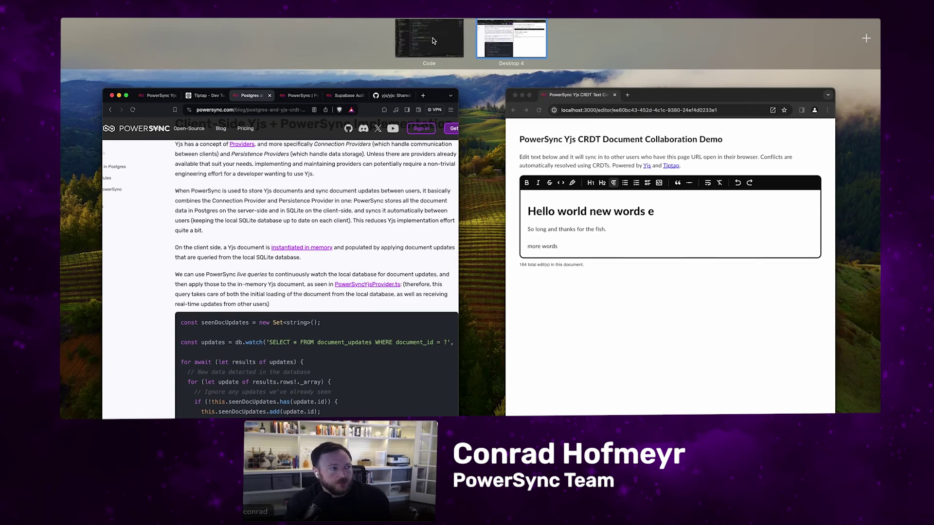
{"action": "left_click", "coordinate": [496, 37]}
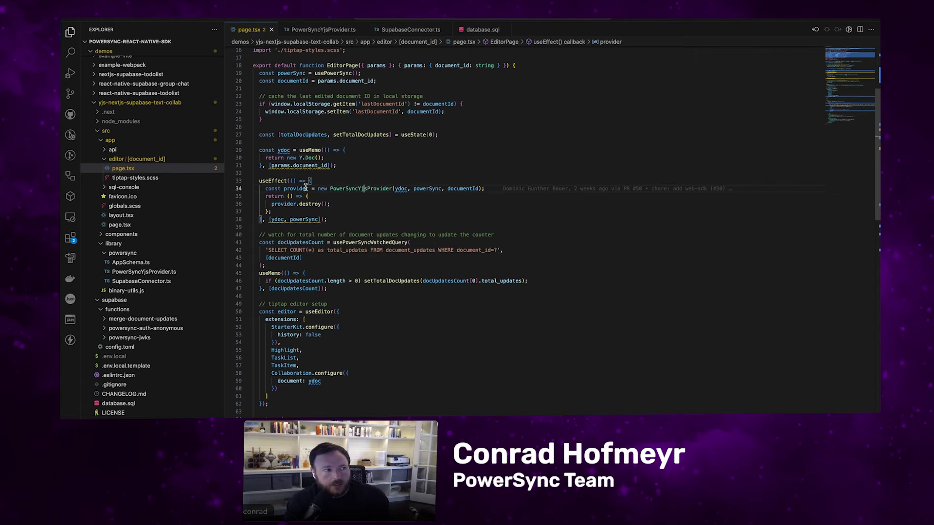
{"action": "left_click", "coordinate": [289, 150]}
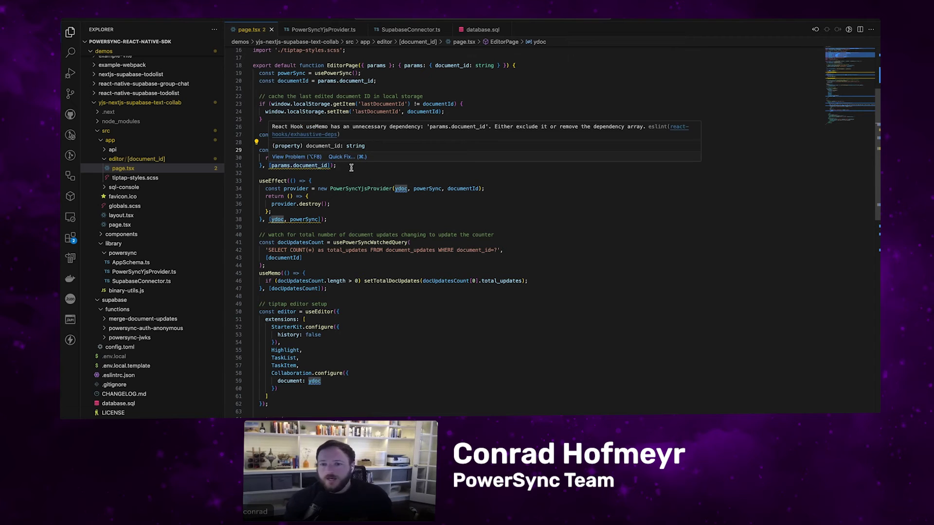
{"action": "left_click", "coordinate": [316, 166]}
{"action": "left_click_drag", "start_coordinate": [292, 165], "coordinate": [254, 146]}
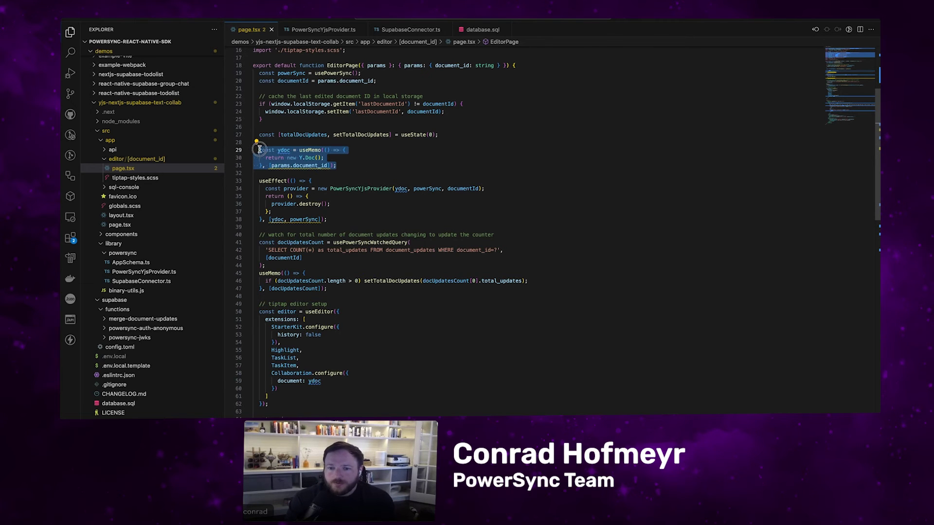
{"action": "left_click", "coordinate": [353, 169]}
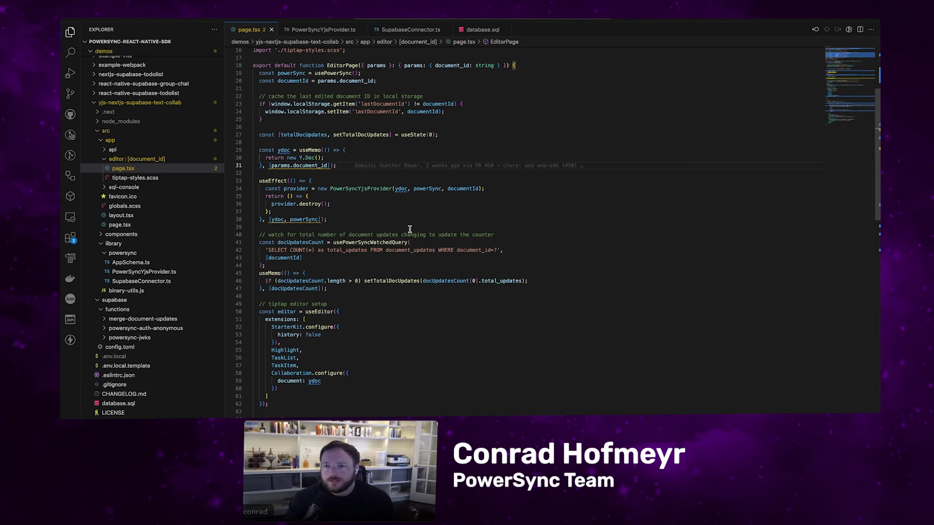
{"action": "key", "text": "ctrl+Up"}
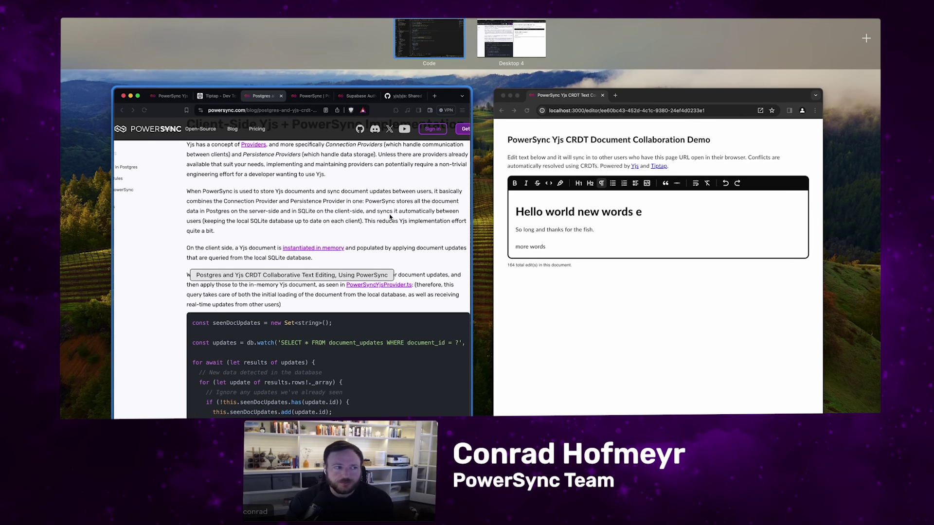
Step: Back on the browser desktop, scroll the blog to the live-query watch loop and highlight it
{"action": "left_click", "coordinate": [387, 213]}
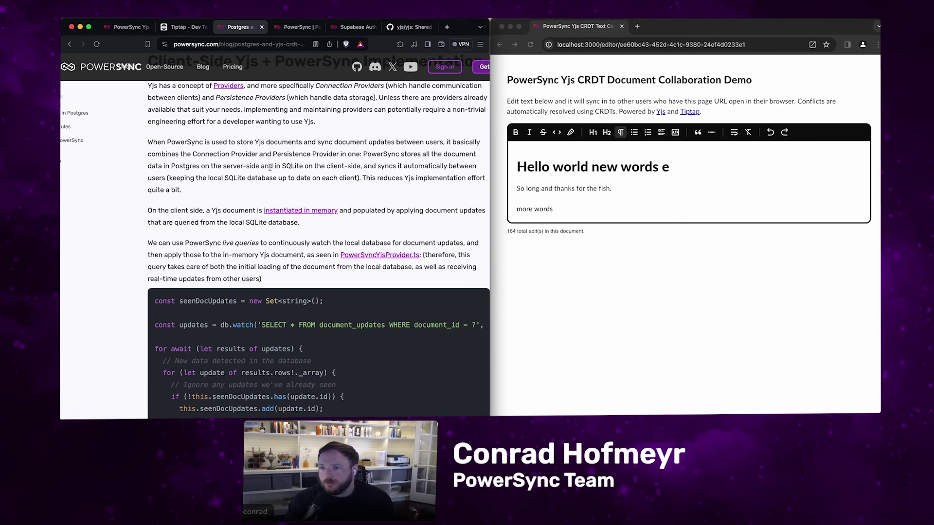
{"action": "scroll", "coordinate": [271, 231], "scroll_direction": "down", "scroll_amount": 2}
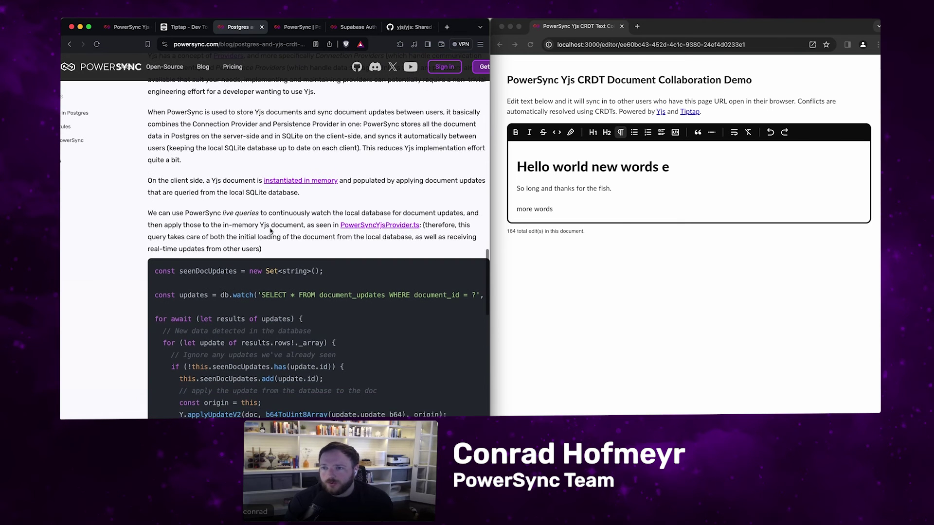
{"action": "scroll", "coordinate": [271, 231], "scroll_direction": "up", "scroll_amount": 2}
{"action": "scroll", "coordinate": [271, 231], "scroll_direction": "down", "scroll_amount": 3}
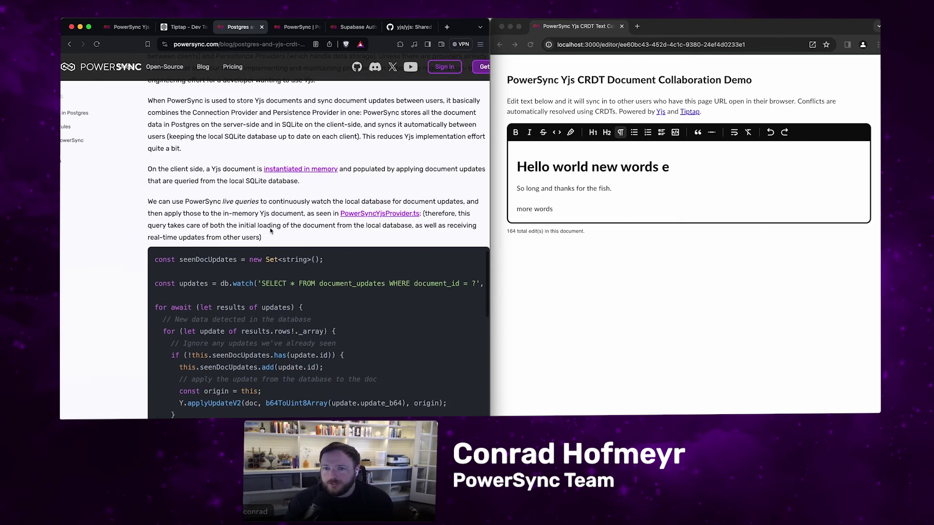
{"action": "scroll", "coordinate": [270, 231], "scroll_direction": "down", "scroll_amount": 1}
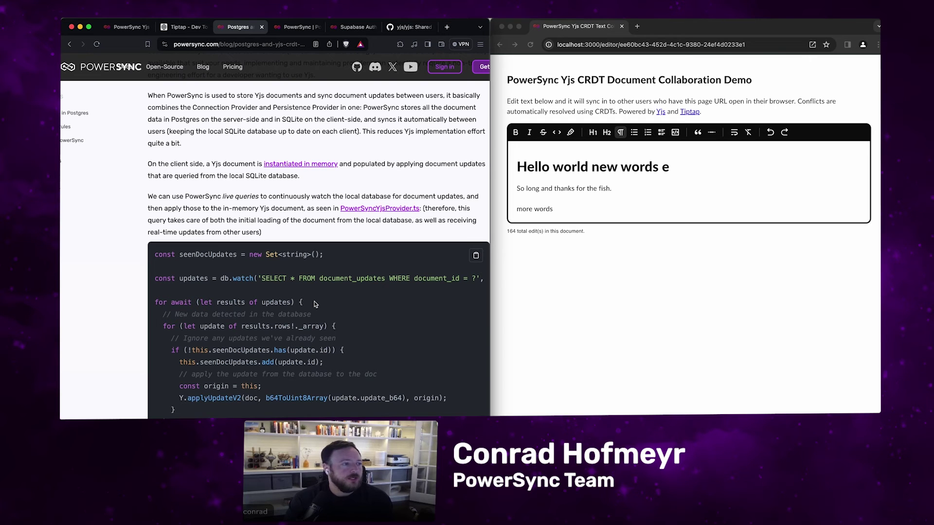
{"action": "scroll", "coordinate": [315, 304], "scroll_direction": "down", "scroll_amount": 1}
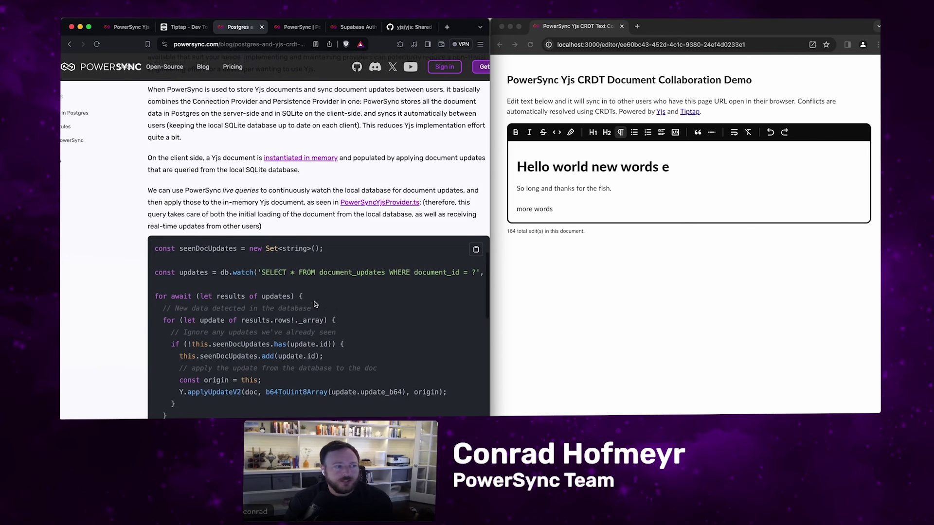
{"action": "left_click_drag", "start_coordinate": [156, 249], "coordinate": [324, 413]}
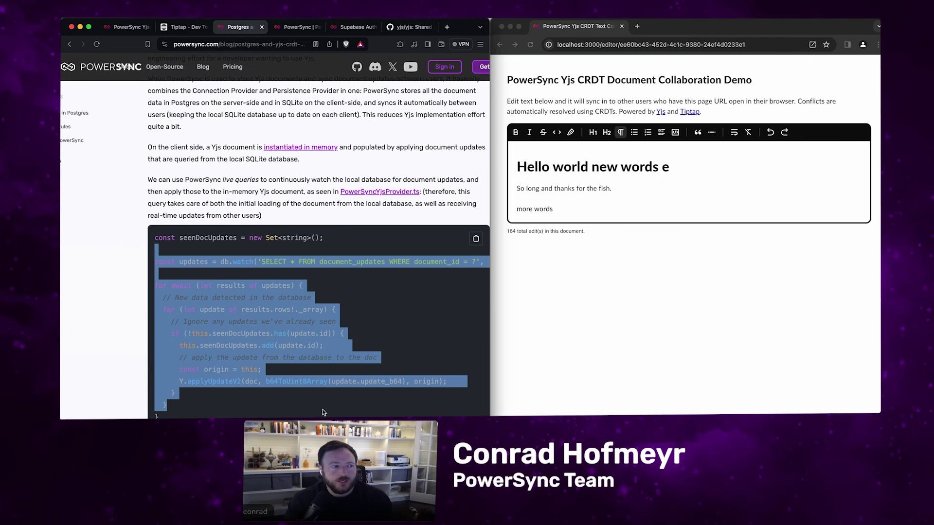
{"action": "left_click", "coordinate": [324, 413]}
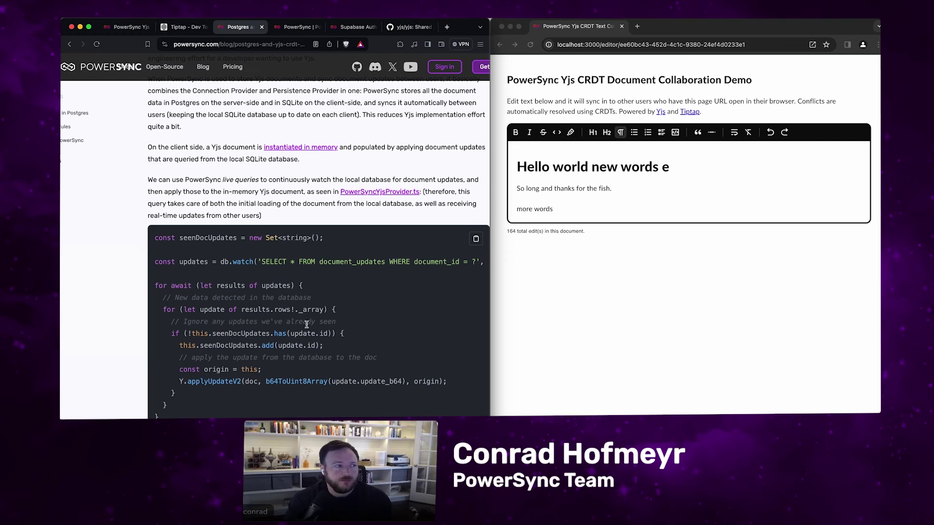
Step: Highlight the Set keyword and the Y.applyUpdateV2 call in the snippet
{"action": "left_click", "coordinate": [269, 236]}
{"action": "double_click", "coordinate": [269, 235]}
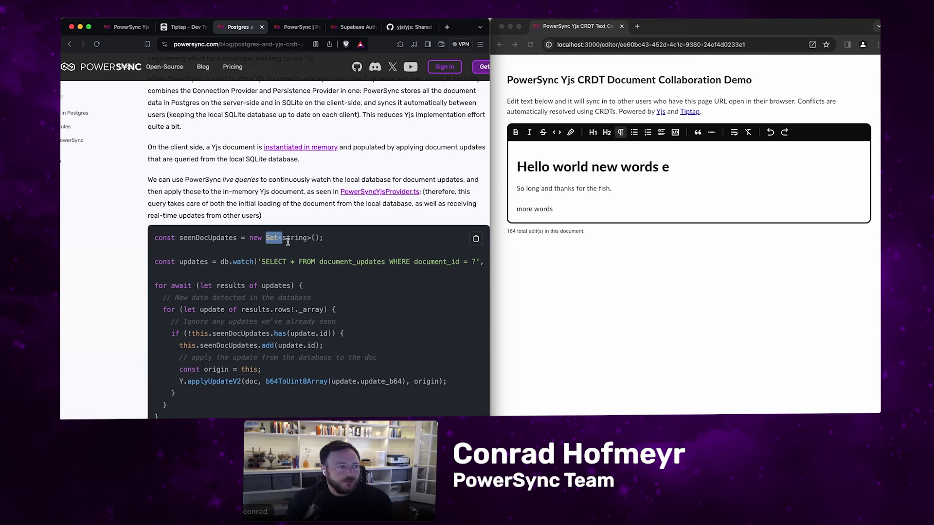
{"action": "left_click", "coordinate": [315, 282]}
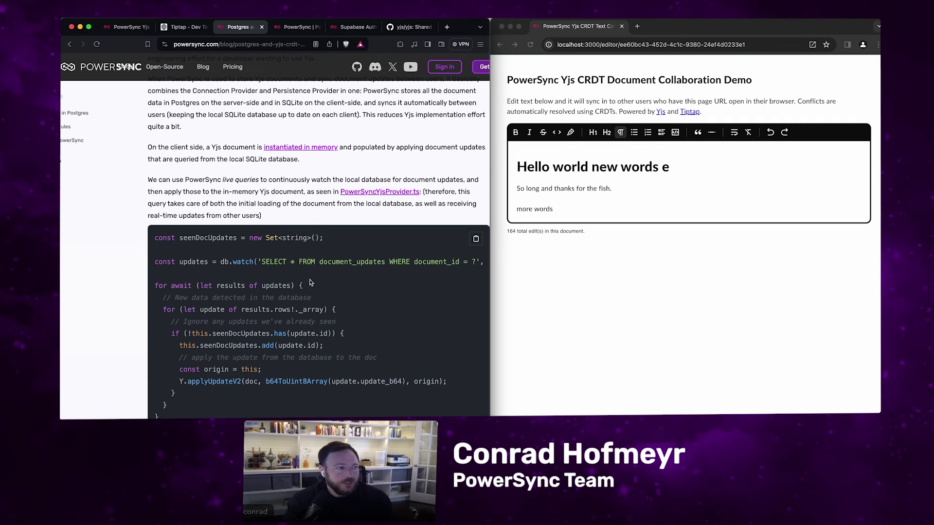
{"action": "left_click_drag", "start_coordinate": [168, 381], "coordinate": [264, 385]}
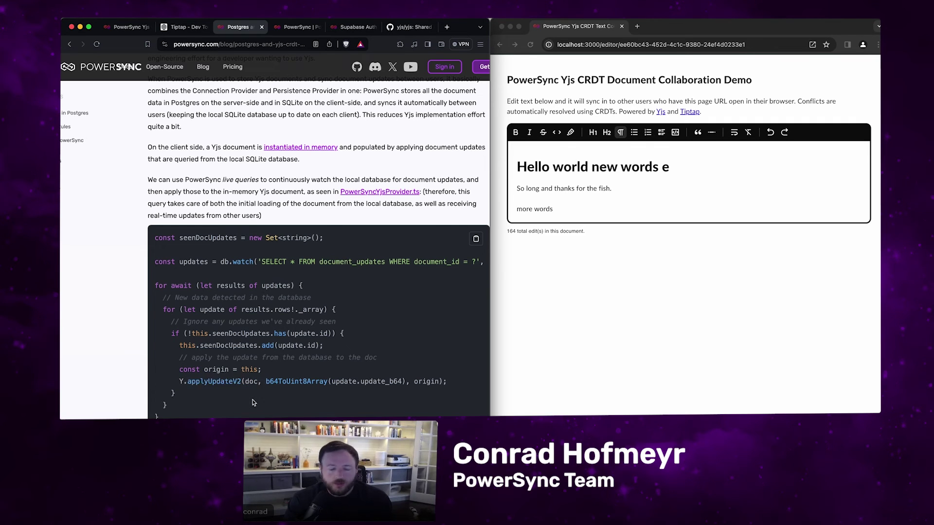
{"action": "left_click", "coordinate": [254, 403]}
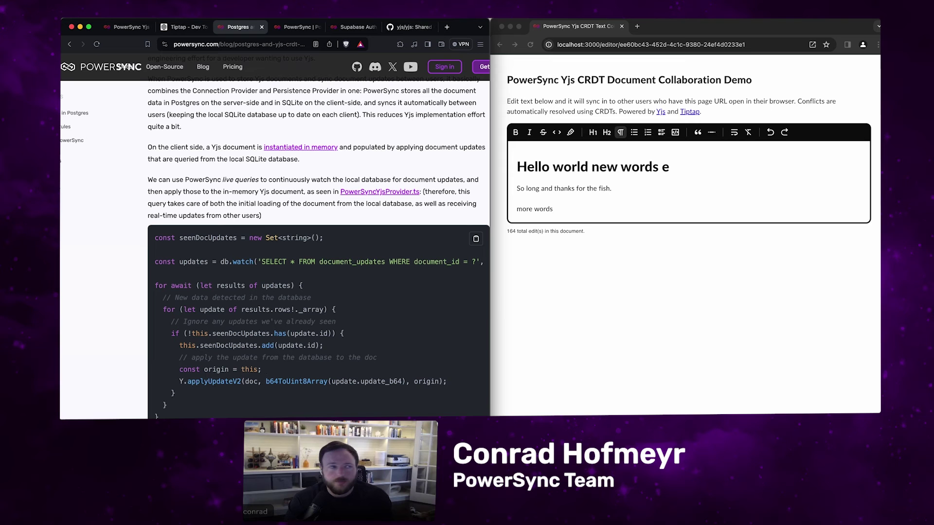
Step: Open PowerSyncYjsProvider.ts and highlight the db.watch query on document_updates and the watchLoop
{"action": "key", "text": "ctrl+Left"}
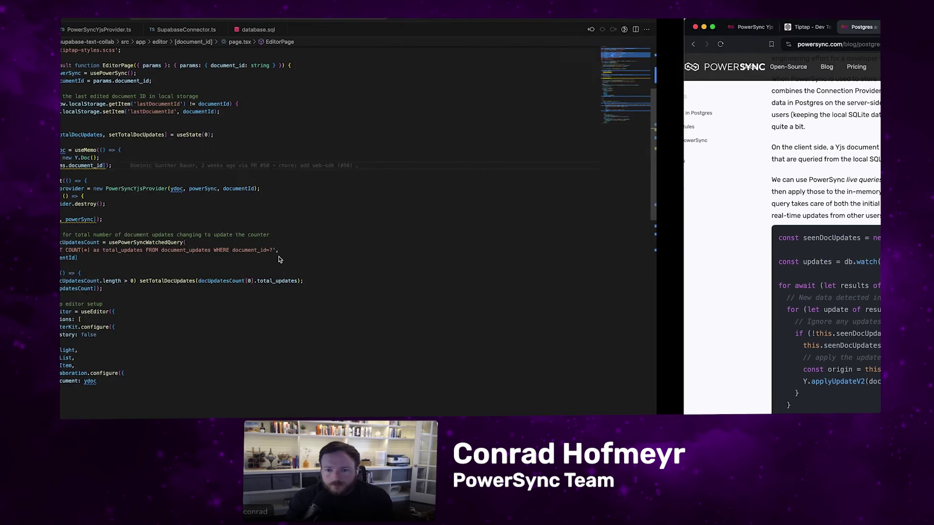
{"action": "left_click", "coordinate": [324, 30]}
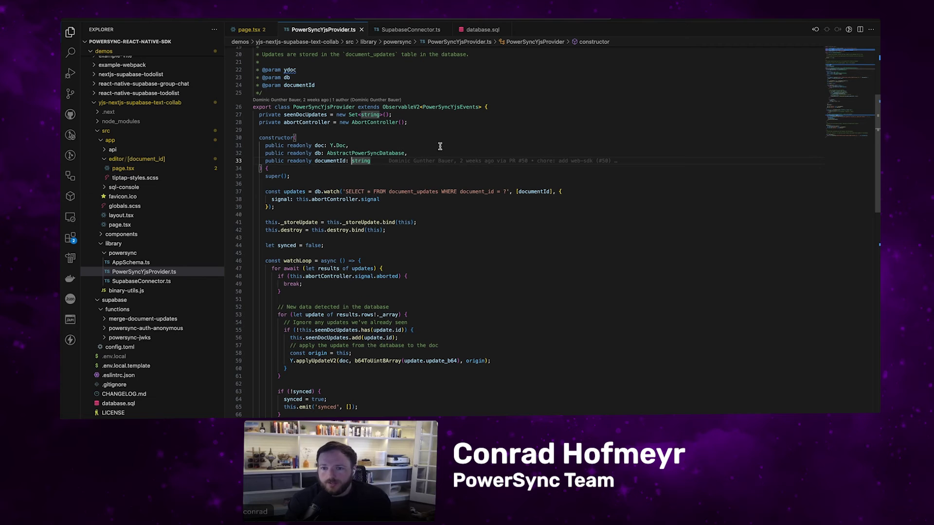
{"action": "scroll", "coordinate": [440, 146], "scroll_direction": "down", "scroll_amount": 1}
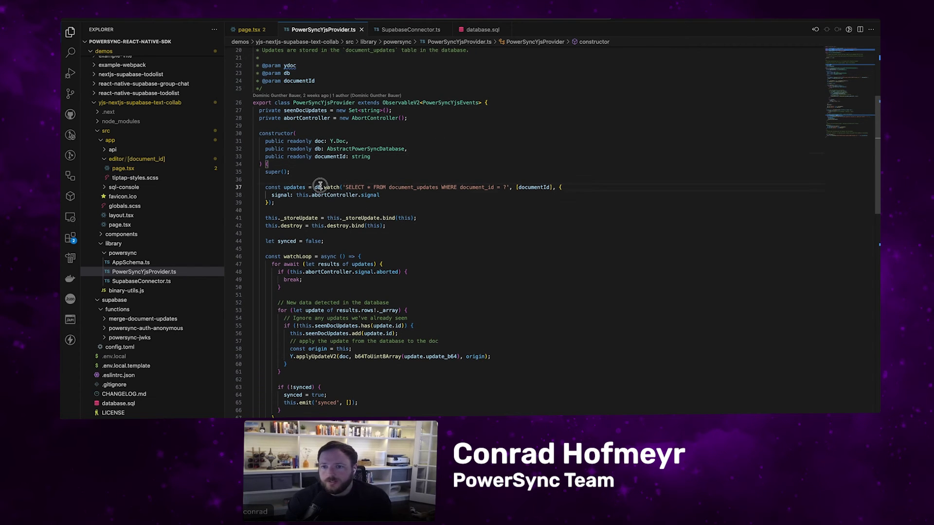
{"action": "left_click_drag", "start_coordinate": [321, 187], "coordinate": [475, 187]}
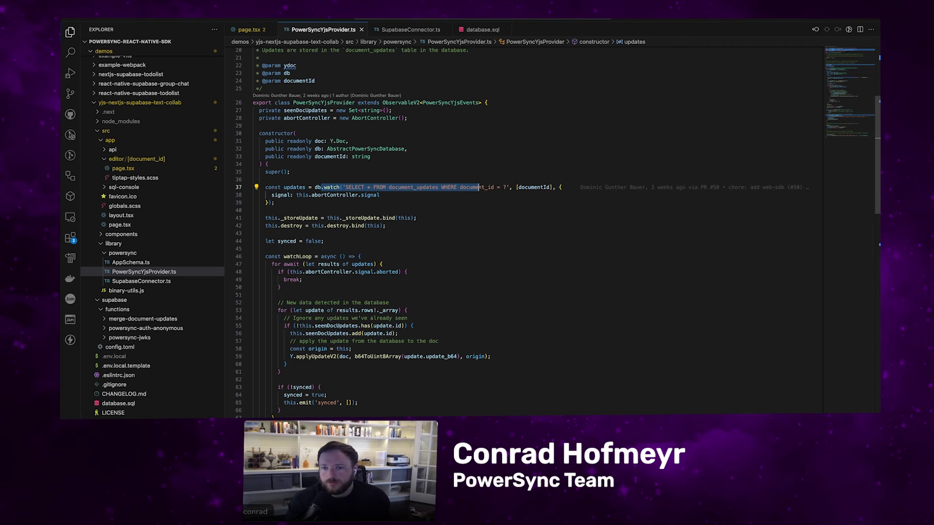
{"action": "scroll", "coordinate": [475, 265], "scroll_direction": "down", "scroll_amount": 2}
{"action": "left_click_drag", "start_coordinate": [283, 222], "coordinate": [339, 222]}
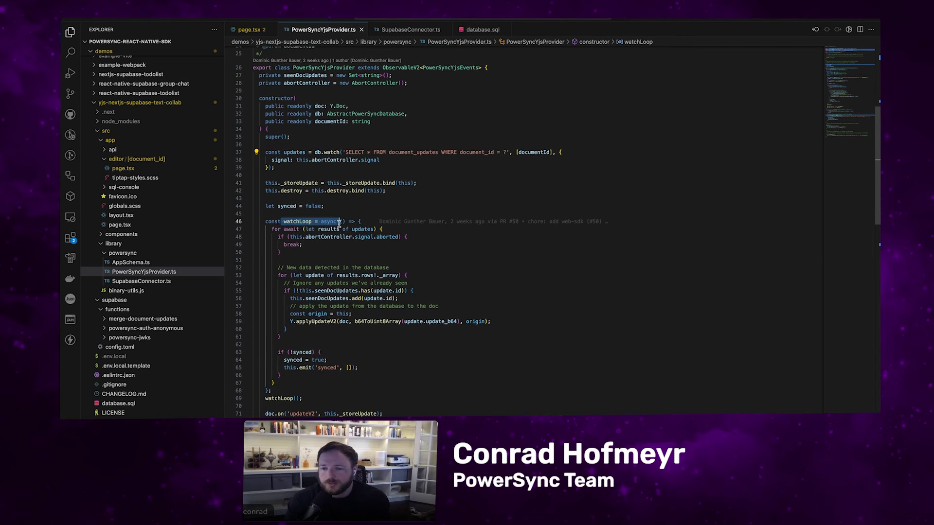
{"action": "left_click", "coordinate": [340, 259]}
{"action": "scroll", "coordinate": [343, 262], "scroll_direction": "down", "scroll_amount": 2}
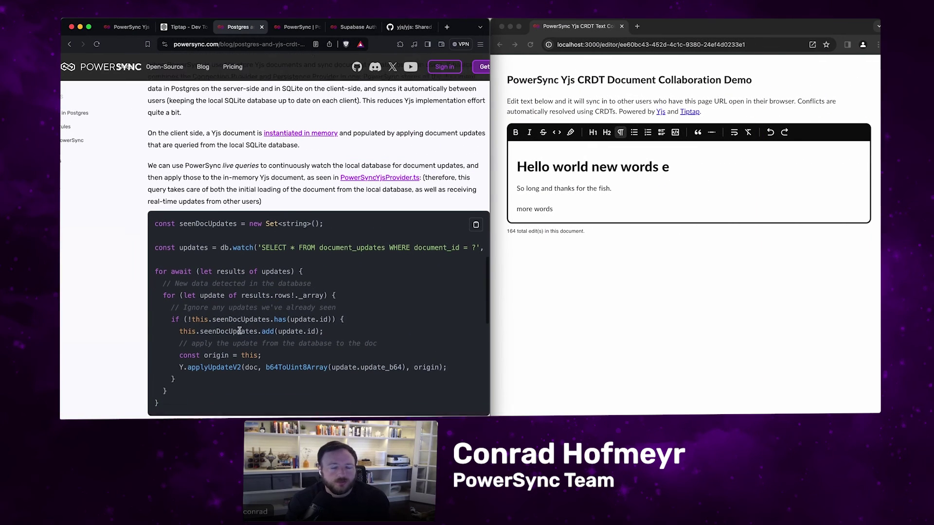
Step: Scroll the blog to the doc.on('updateV2') code and highlight the listener line
{"action": "scroll", "coordinate": [240, 331], "scroll_direction": "down", "scroll_amount": 1}
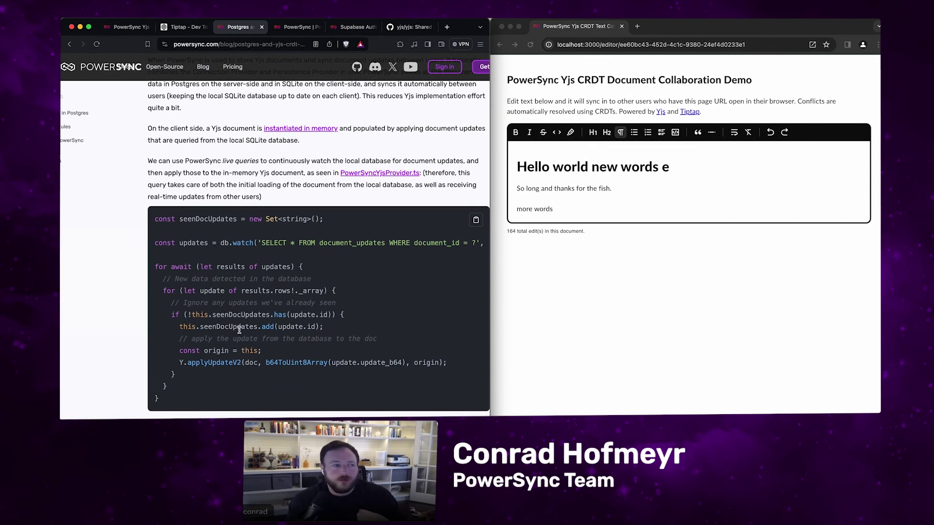
{"action": "scroll", "coordinate": [240, 330], "scroll_direction": "down", "scroll_amount": 3}
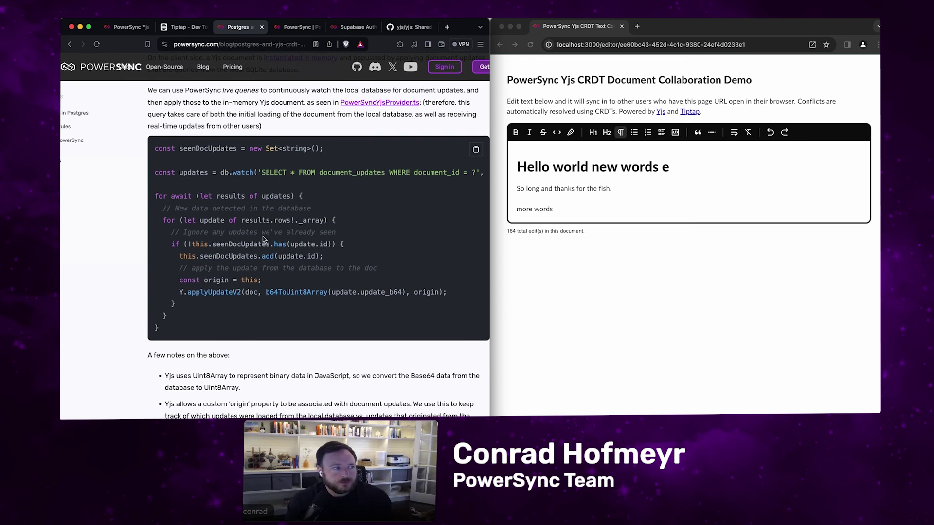
{"action": "scroll", "coordinate": [262, 238], "scroll_direction": "up", "scroll_amount": 2}
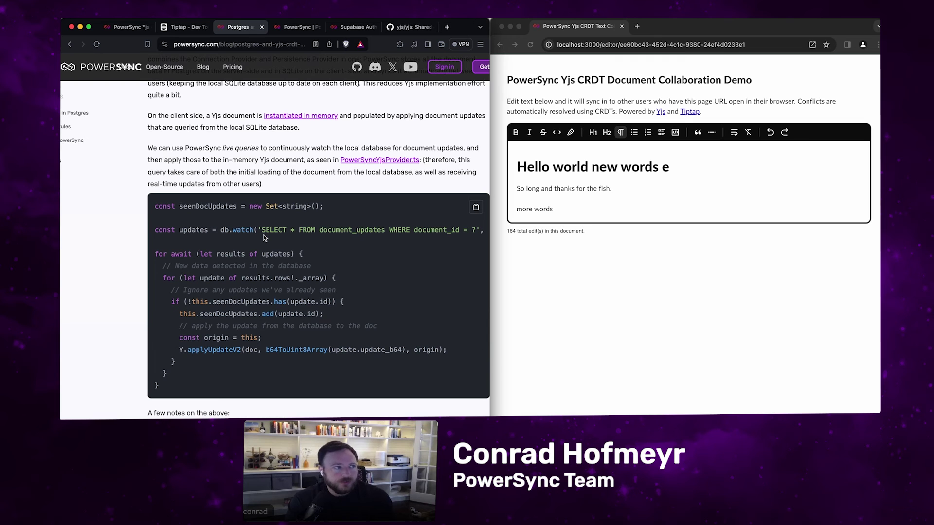
{"action": "scroll", "coordinate": [264, 237], "scroll_direction": "up", "scroll_amount": 6}
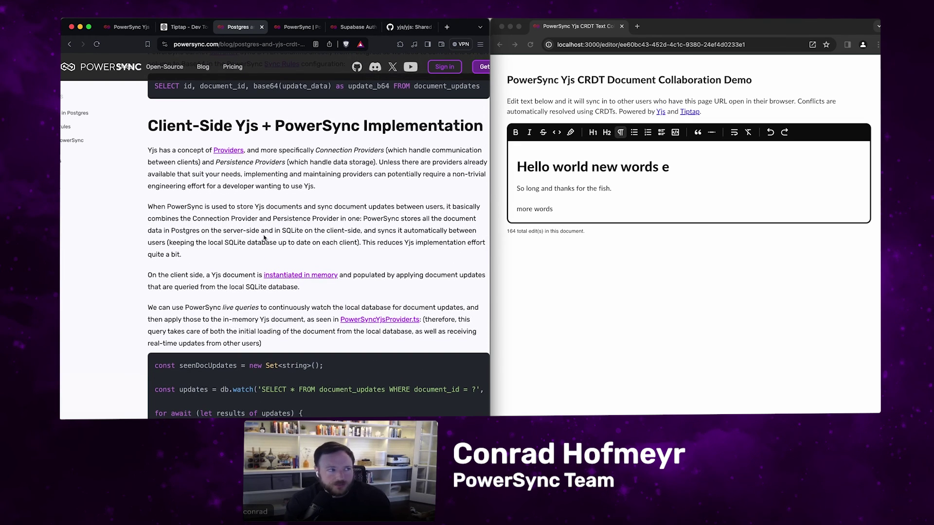
{"action": "scroll", "coordinate": [264, 237], "scroll_direction": "down", "scroll_amount": 1}
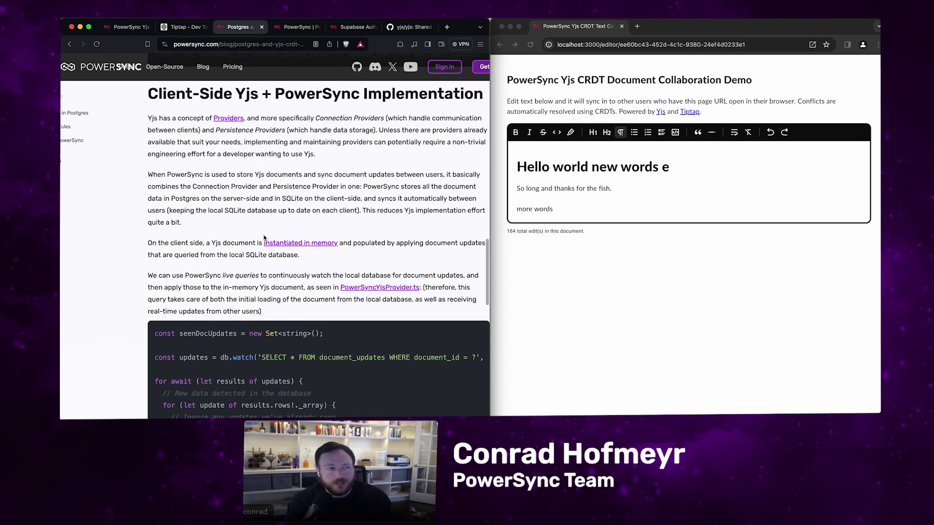
{"action": "scroll", "coordinate": [264, 237], "scroll_direction": "down", "scroll_amount": 2}
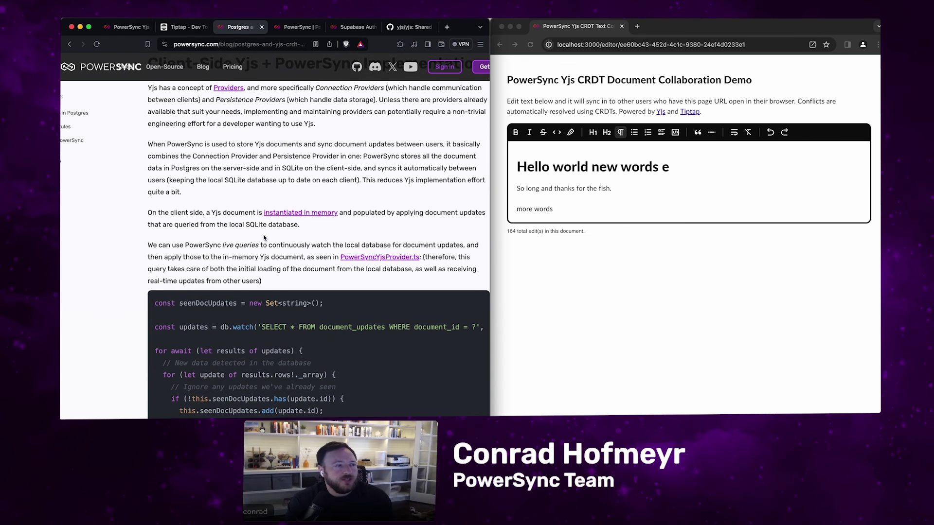
{"action": "scroll", "coordinate": [264, 279], "scroll_direction": "down", "scroll_amount": 15}
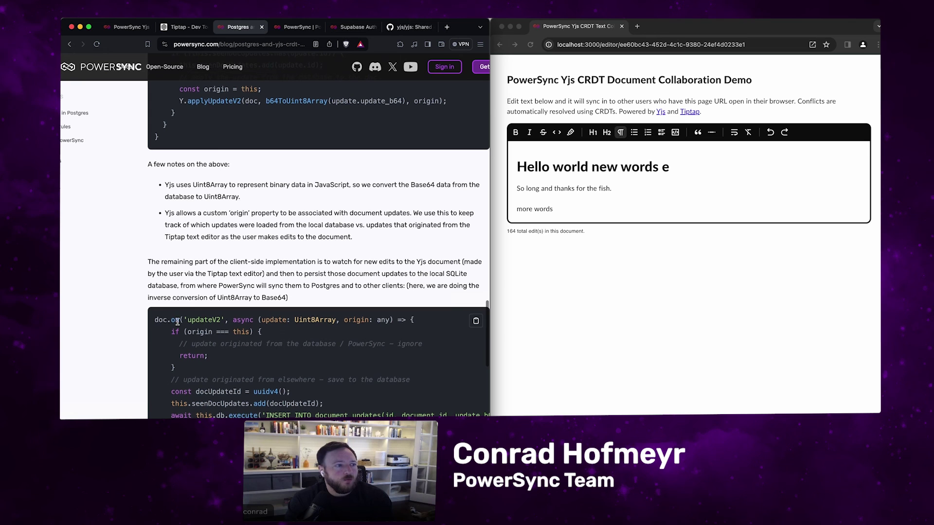
{"action": "left_click_drag", "start_coordinate": [155, 318], "coordinate": [292, 320]}
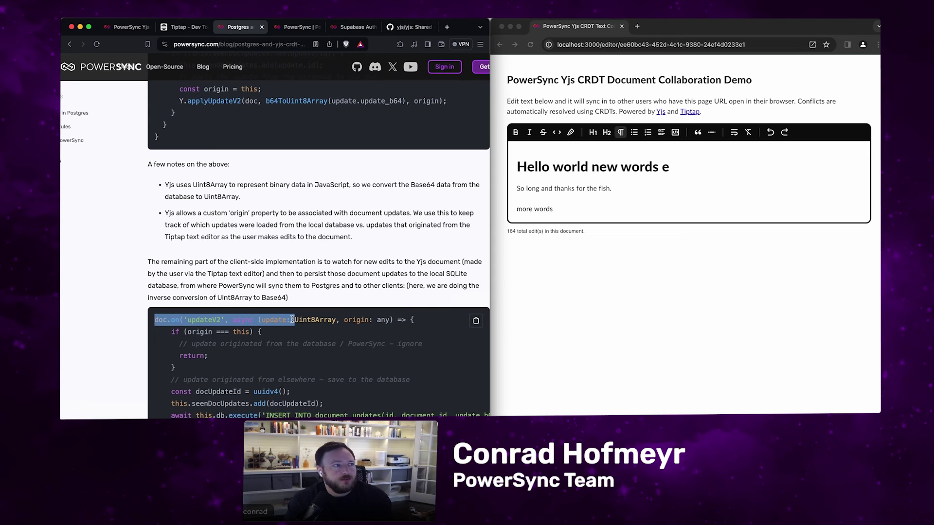
Step: Highlight the update-storing code and the check that ignores database-originated updates
{"action": "scroll", "coordinate": [292, 319], "scroll_direction": "down", "scroll_amount": 2}
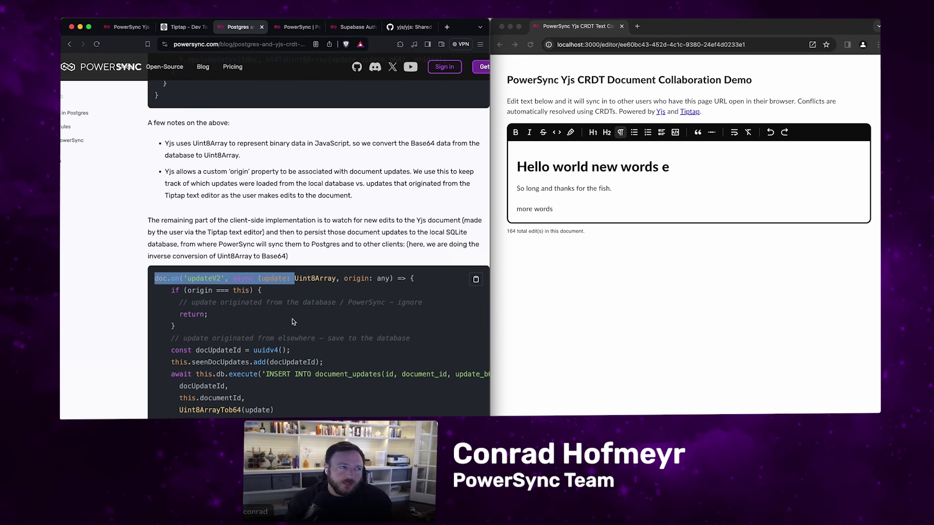
{"action": "scroll", "coordinate": [293, 322], "scroll_direction": "down", "scroll_amount": 1}
{"action": "left_click_drag", "start_coordinate": [180, 353], "coordinate": [272, 413]}
{"action": "left_click", "coordinate": [272, 416]}
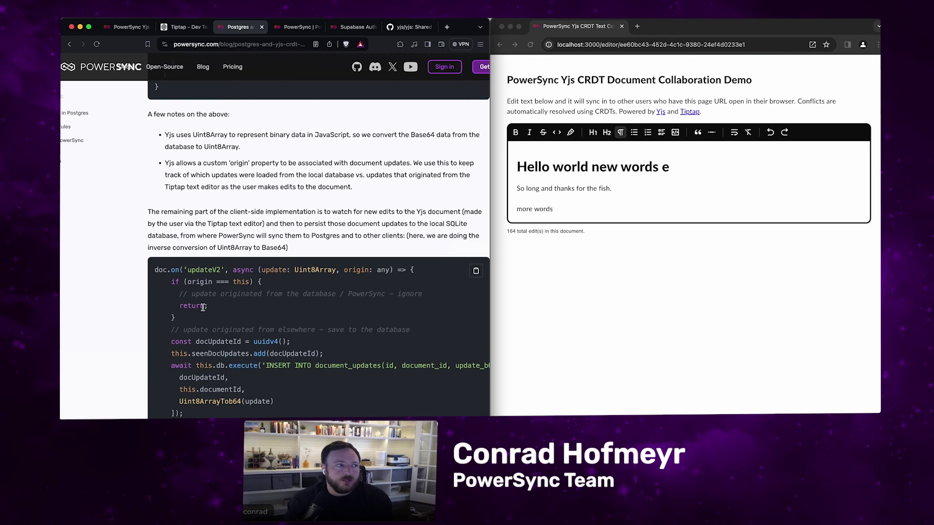
{"action": "left_click_drag", "start_coordinate": [210, 318], "coordinate": [165, 282]}
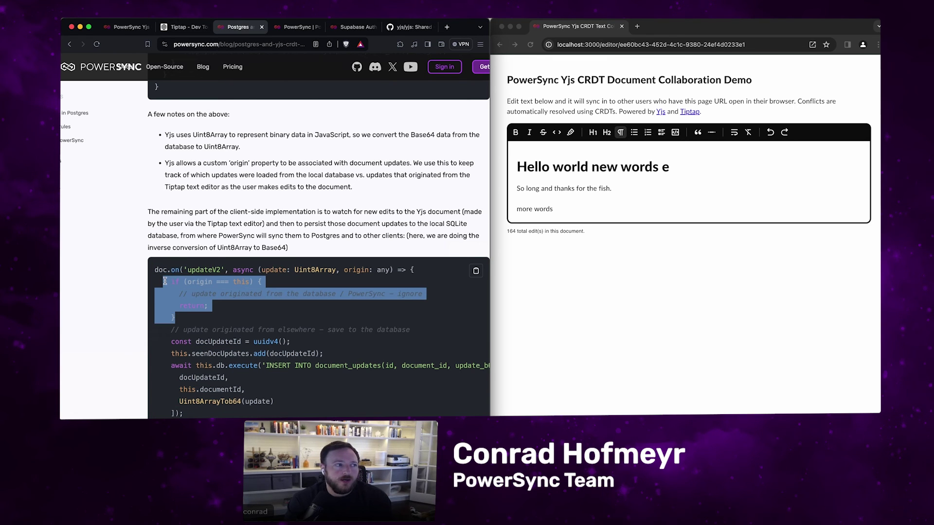
{"action": "left_click", "coordinate": [185, 317]}
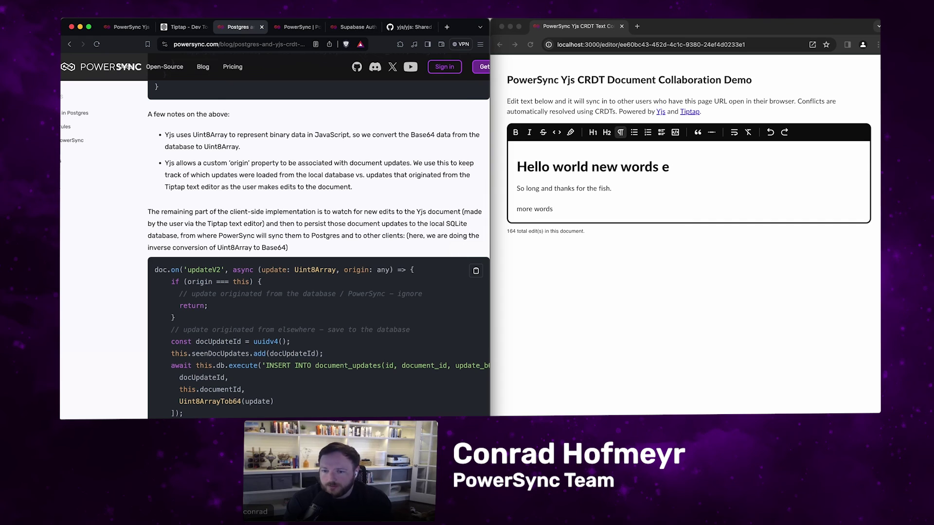
Step: Highlight the ignore-database-updates comment and the Base64 conversion of the update
{"action": "left_click_drag", "start_coordinate": [168, 291], "coordinate": [174, 302]}
{"action": "left_click", "coordinate": [175, 307]}
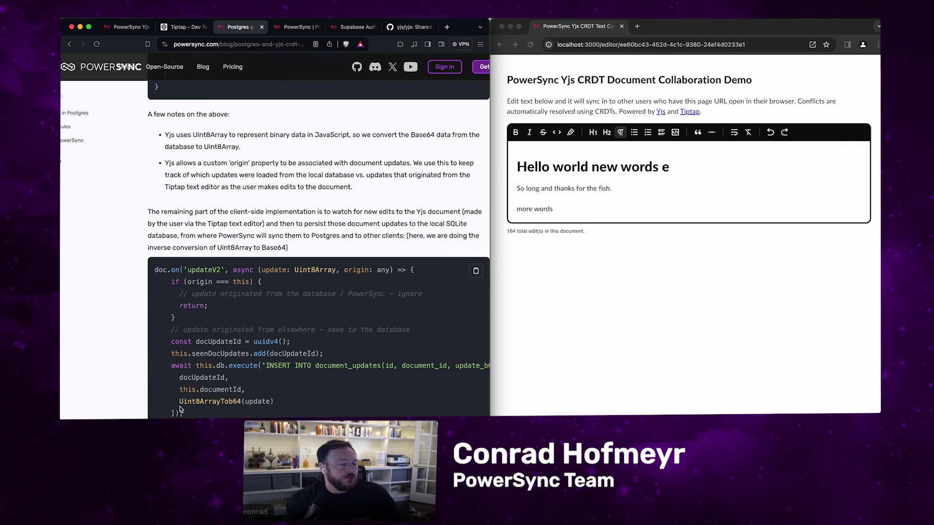
{"action": "left_click_drag", "start_coordinate": [172, 401], "coordinate": [292, 402]}
{"action": "left_click", "coordinate": [292, 403]}
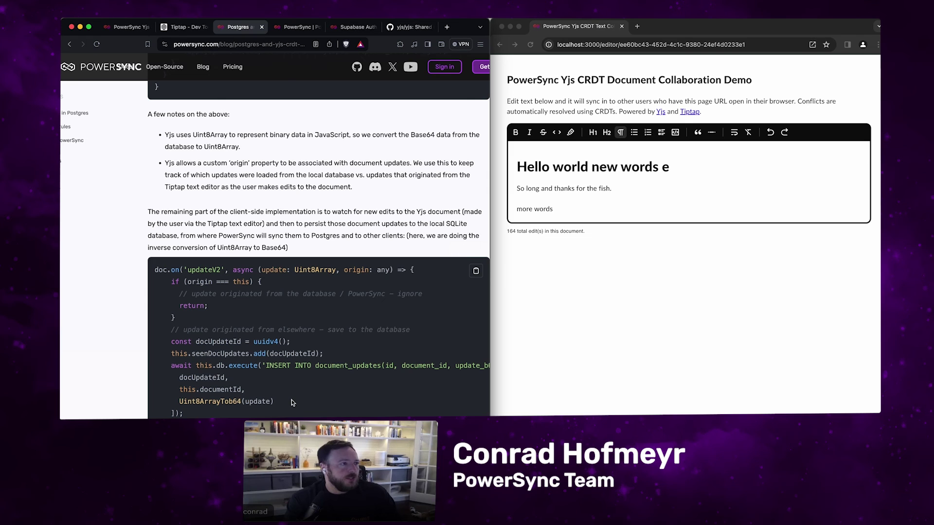
{"action": "scroll", "coordinate": [292, 403], "scroll_direction": "down", "scroll_amount": 1}
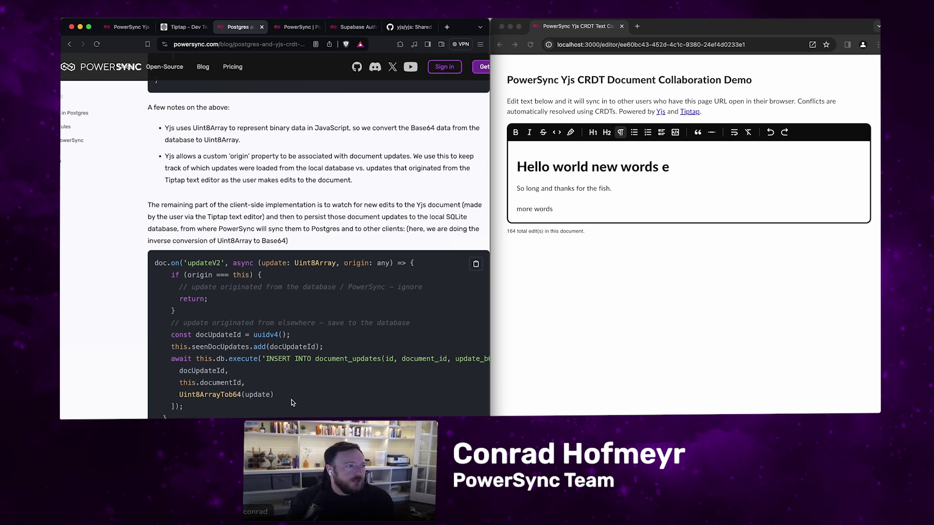
{"action": "key", "text": "ctrl+Left"}
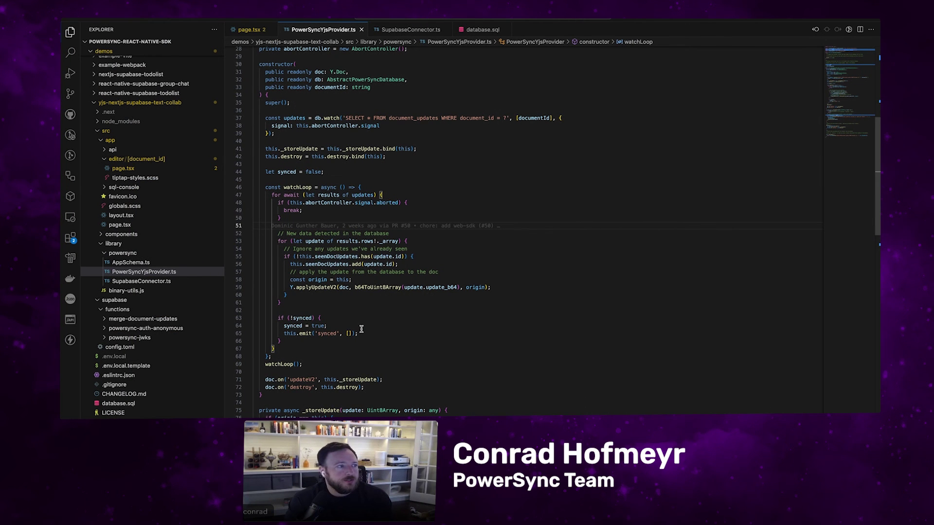
Step: Select the updateV2 listener line in PowerSyncYjsProvider.ts
{"action": "scroll", "coordinate": [361, 330], "scroll_direction": "down", "scroll_amount": 1}
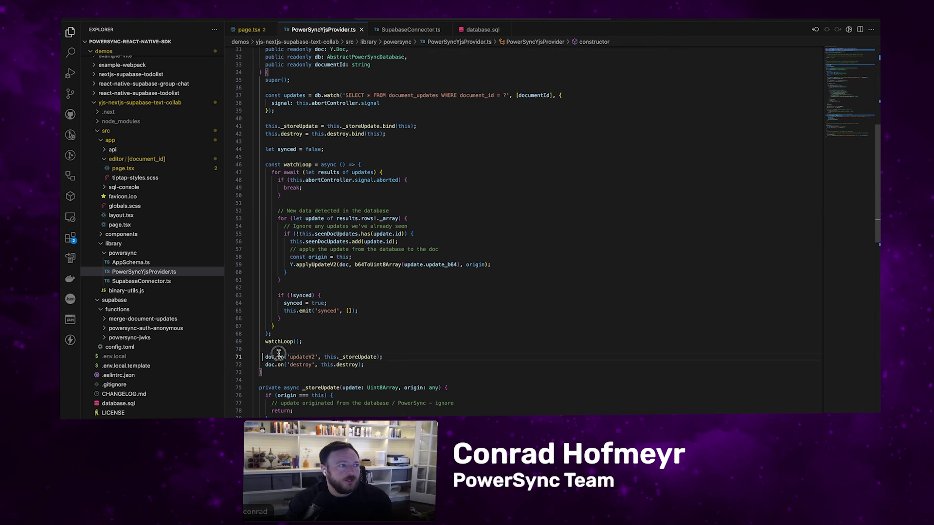
{"action": "left_click_drag", "start_coordinate": [264, 357], "coordinate": [403, 357]}
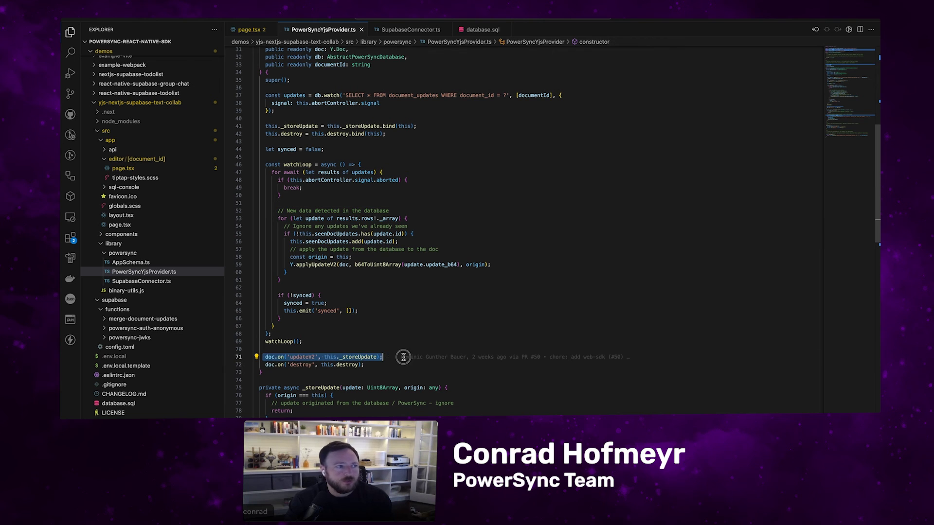
{"action": "left_click", "coordinate": [349, 311]}
Step: Scroll the blog to Writing to Postgres and highlight the backend-connectors paragraph
{"action": "key", "text": "ctrl+Right"}
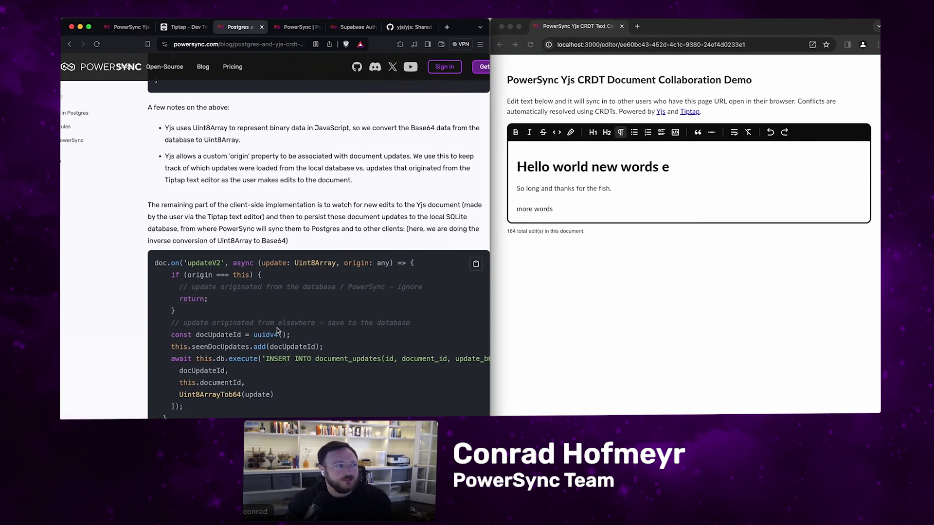
{"action": "scroll", "coordinate": [270, 330], "scroll_direction": "down", "scroll_amount": 5}
{"action": "scroll", "coordinate": [270, 330], "scroll_direction": "down", "scroll_amount": 2}
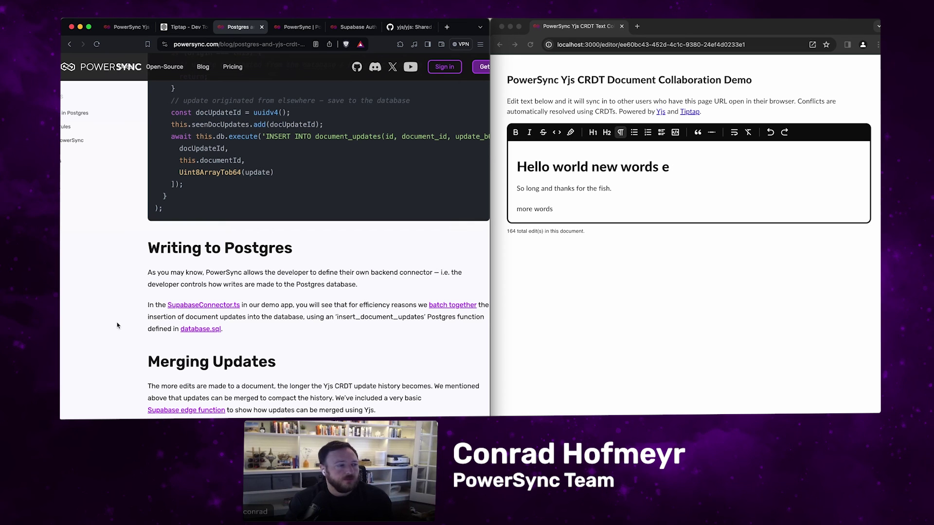
{"action": "left_click_drag", "start_coordinate": [146, 274], "coordinate": [360, 286]}
{"action": "left_click", "coordinate": [365, 289]}
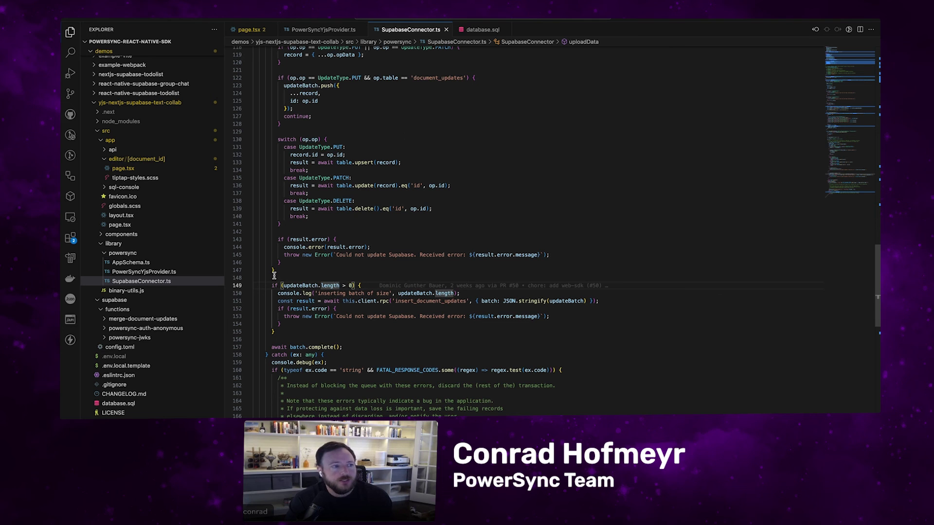
Step: Select the batch upload block starting at line 149 in SupabaseConnector.ts
{"action": "left_click_drag", "start_coordinate": [238, 285], "coordinate": [382, 283]}
{"action": "key", "text": "shift+Down"}
{"action": "key", "text": "shift+Down"}
{"action": "key", "text": "shift+Down"}
{"action": "key", "text": "shift+Down"}
{"action": "key", "text": "shift+Down"}
{"action": "key", "text": "shift+Down"}
{"action": "key", "text": "shift+Down"}
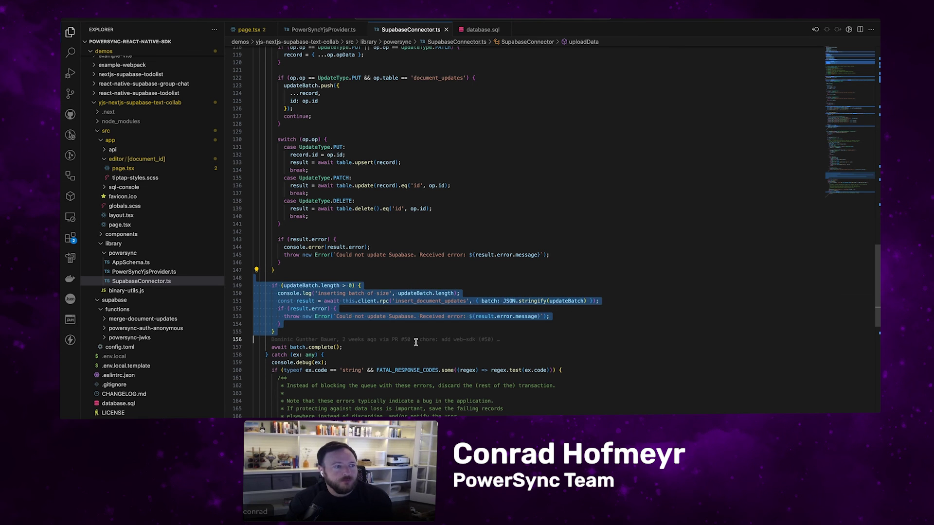
{"action": "key", "text": "Escape"}
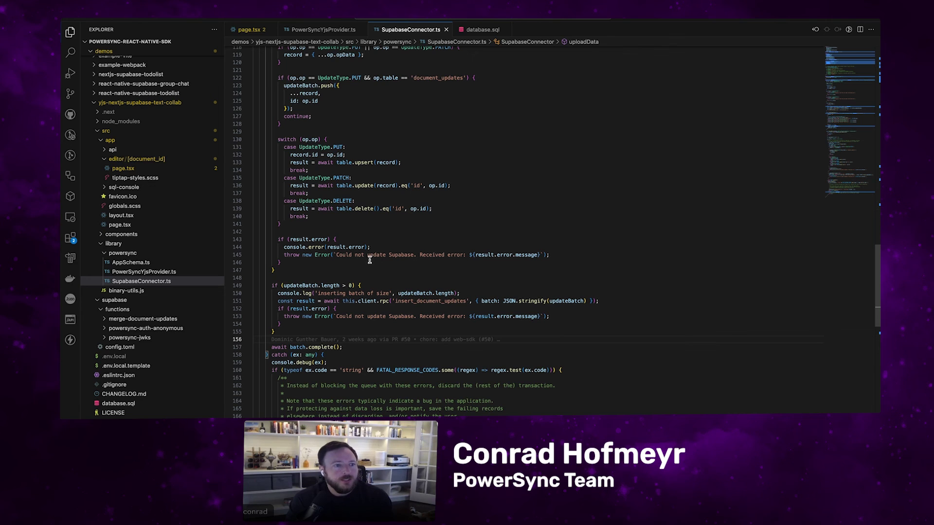
Step: Highlight the related blog paragraph, then bring up database.sql in the editor
{"action": "key", "text": "ctrl+Right"}
{"action": "scroll", "coordinate": [370, 262], "scroll_direction": "down", "scroll_amount": 1}
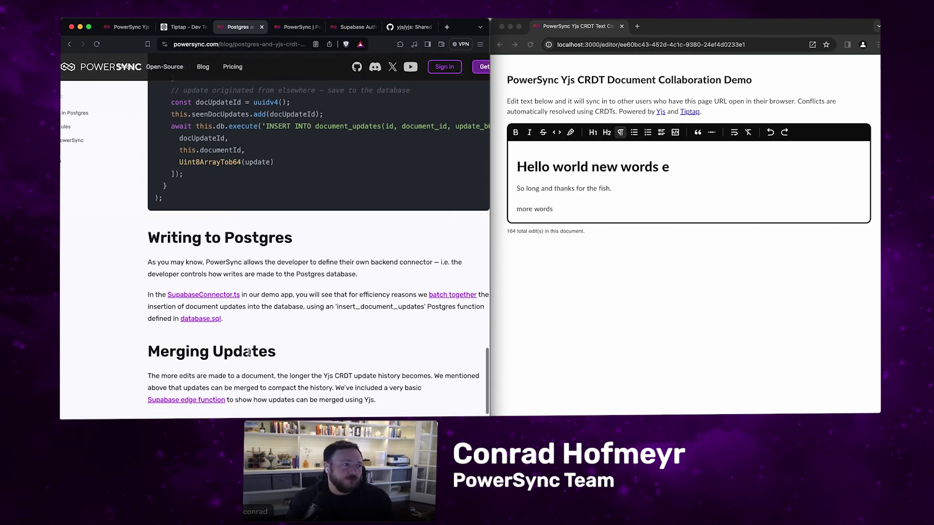
{"action": "left_click_drag", "start_coordinate": [278, 317], "coordinate": [131, 297]}
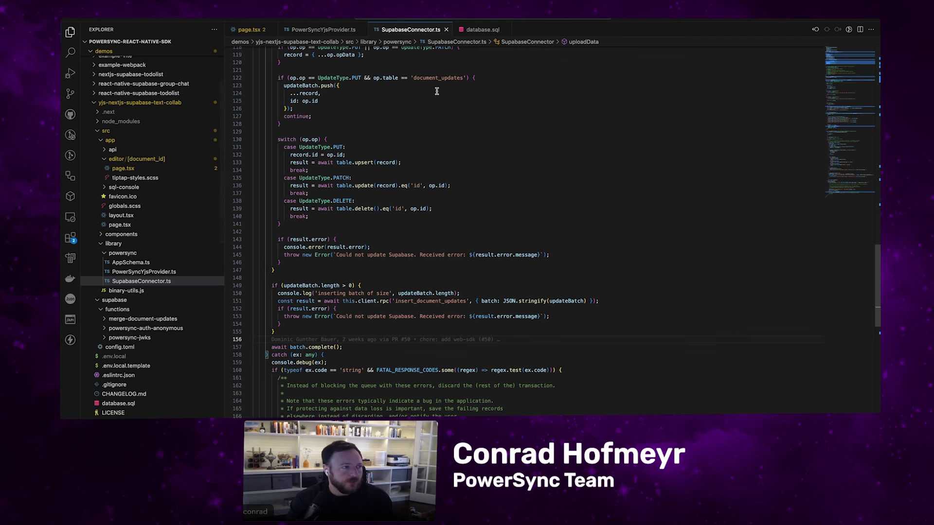
{"action": "left_click", "coordinate": [483, 31]}
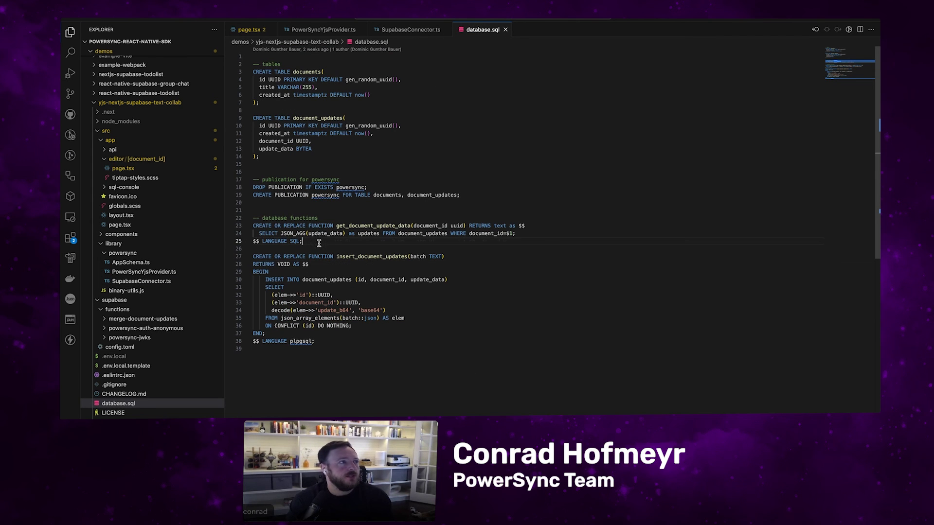
Step: Select the insert_document_updates function on lines 27–39, then return to the browser windows
{"action": "left_click_drag", "start_coordinate": [254, 256], "coordinate": [371, 355]}
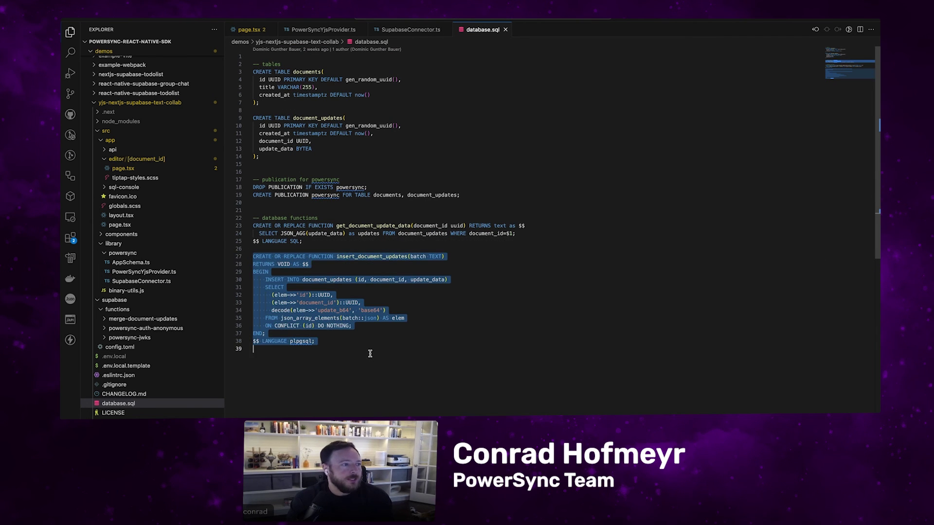
{"action": "left_click", "coordinate": [373, 352]}
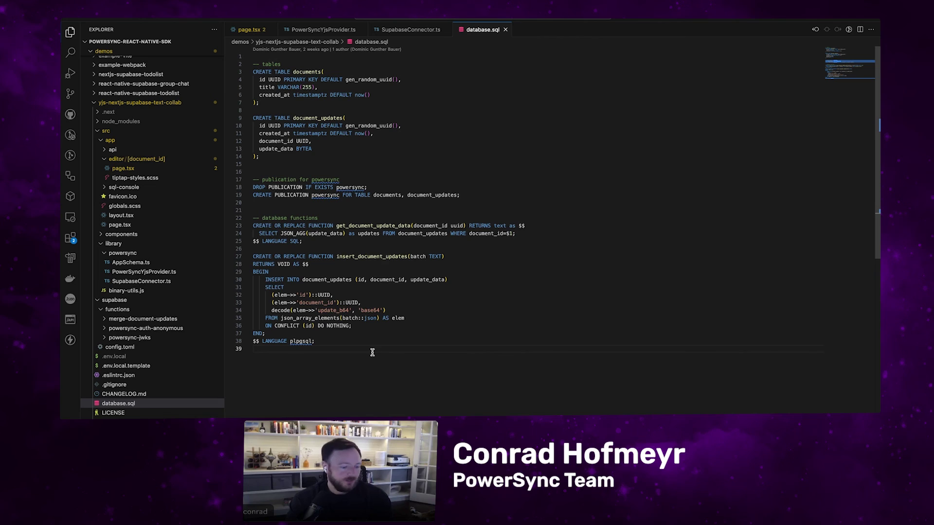
{"action": "key", "text": "ctrl+Right"}
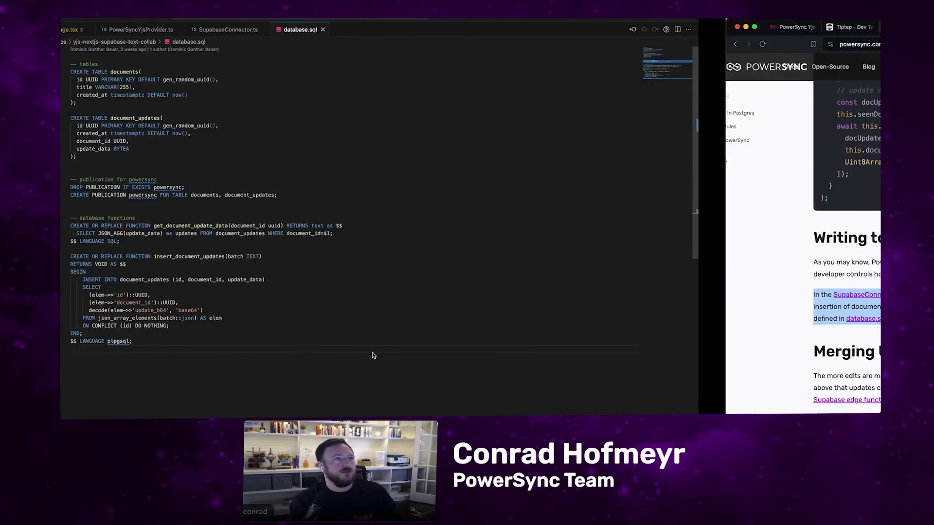
{"action": "key", "text": "ctrl+Left"}
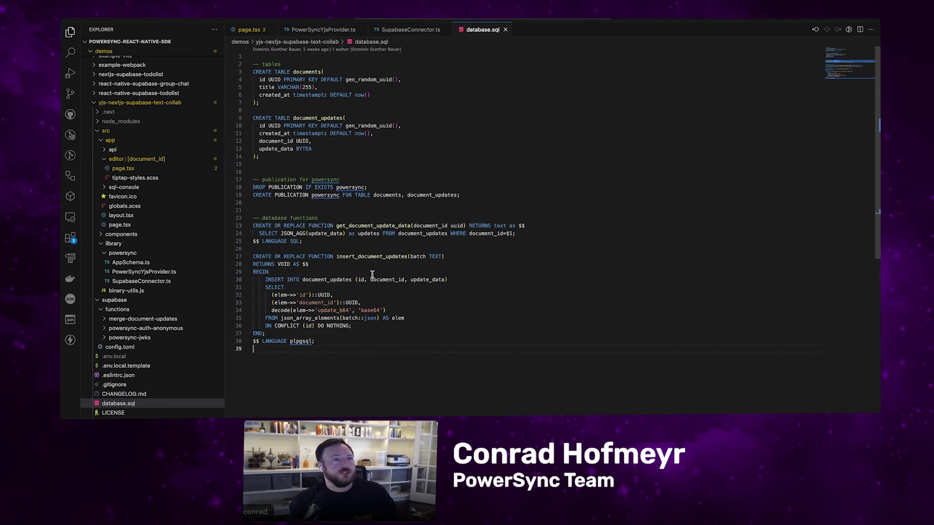
{"action": "key", "text": "ctrl+Right"}
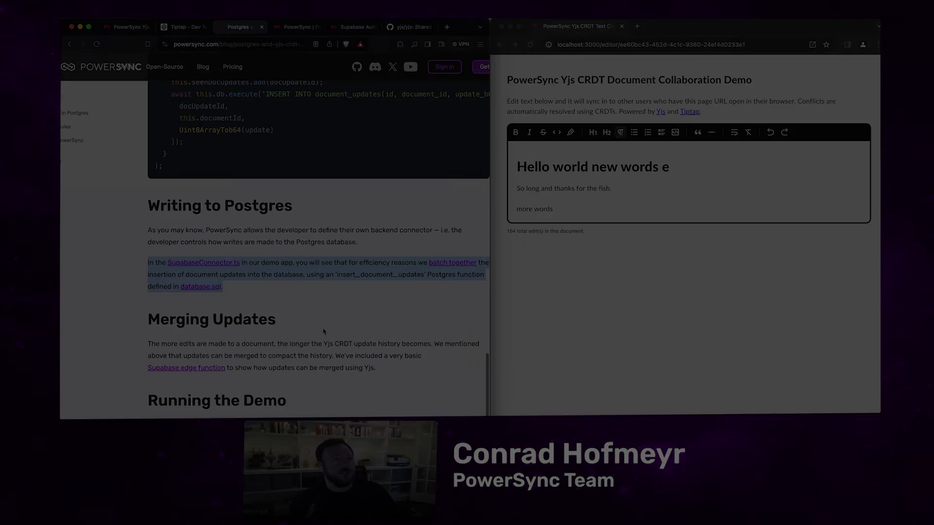